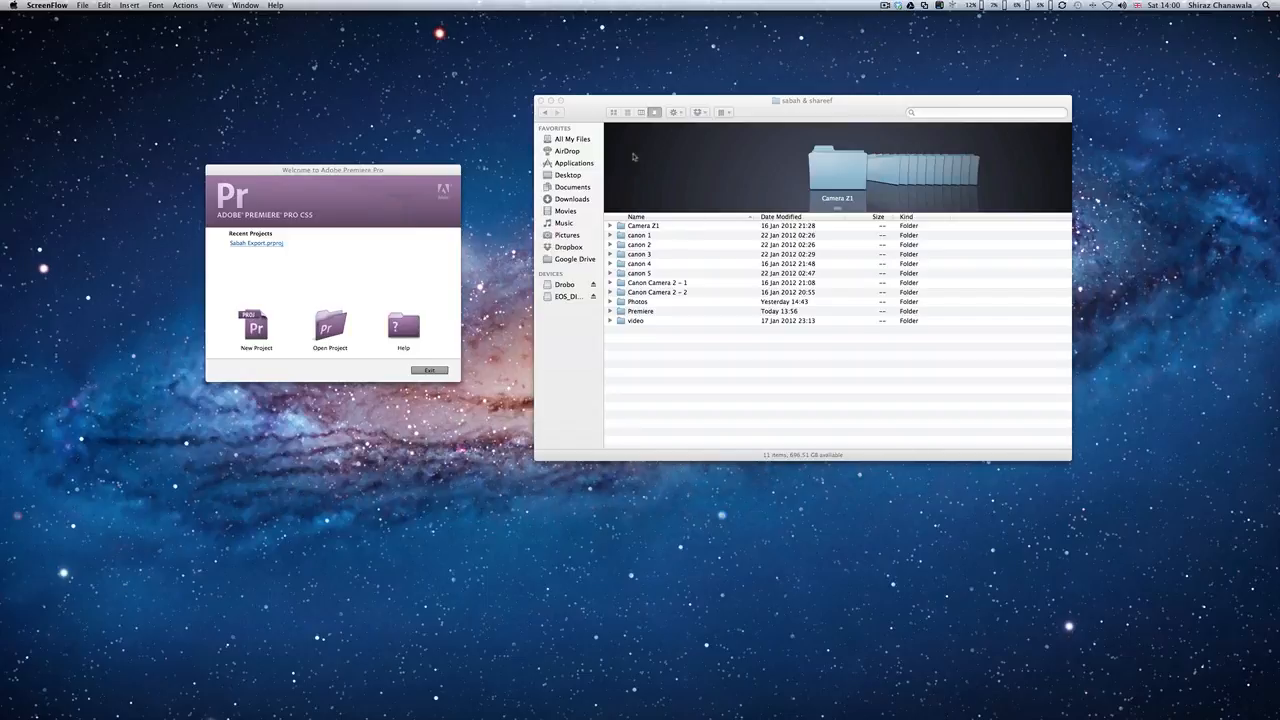
Step: Create a new Premiere Pro project named Tutorial 1
drag(588, 118, 573, 121)
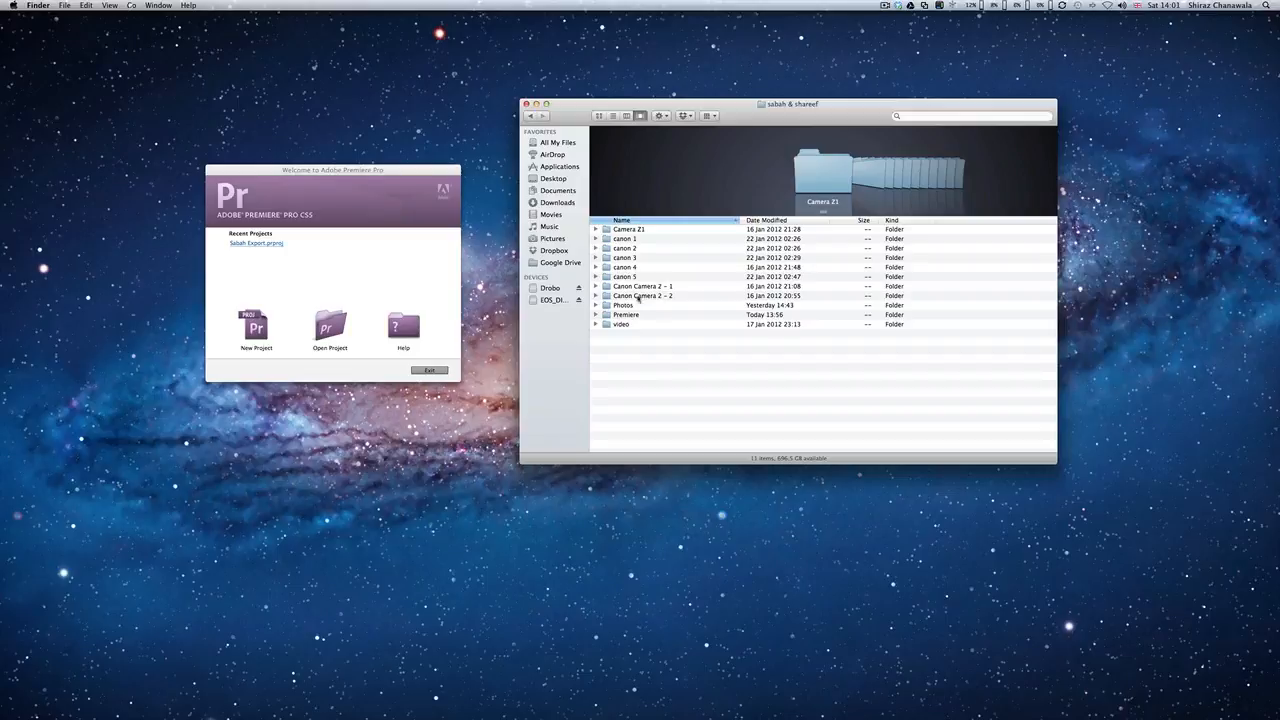
click(325, 294)
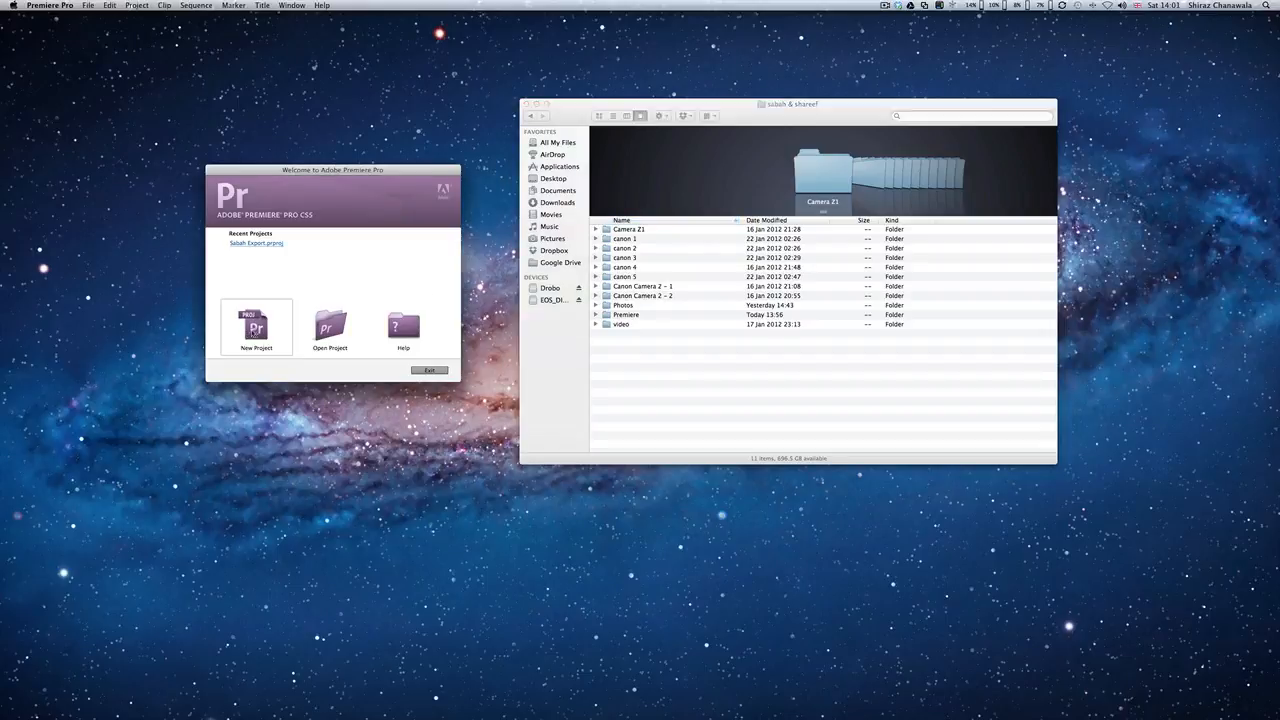
click(256, 328)
key(ctrl+Up)
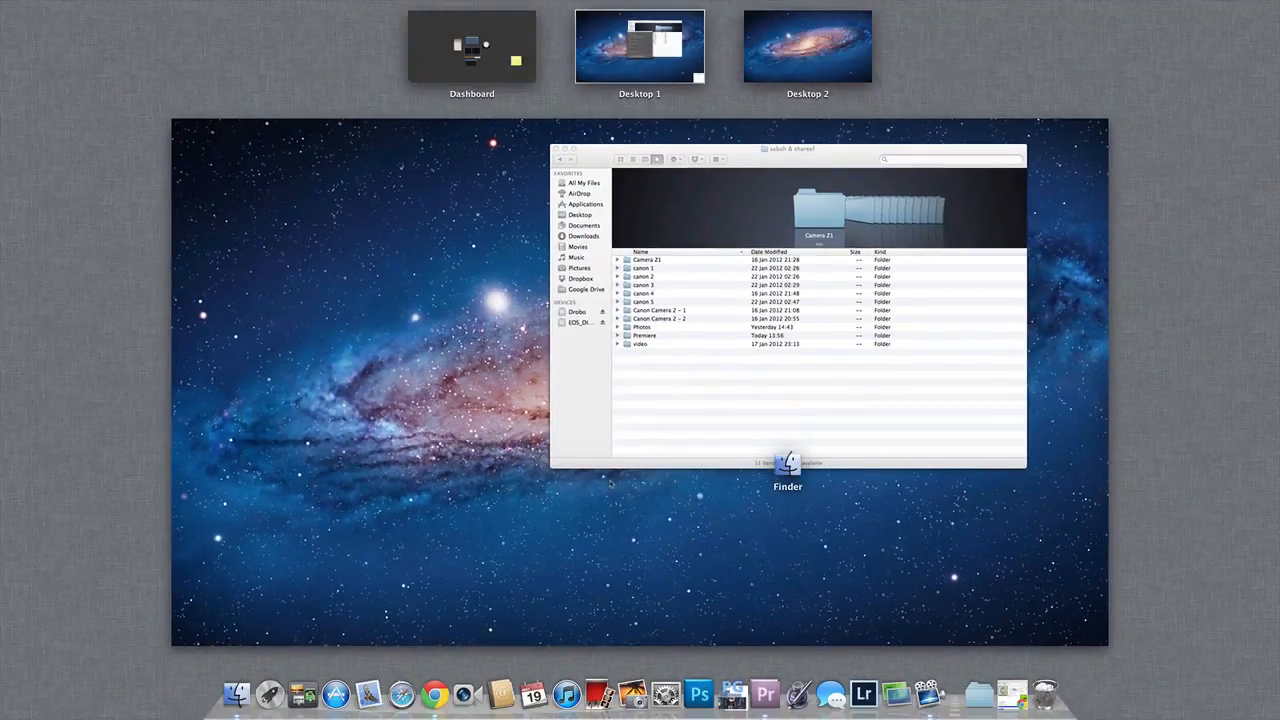
click(598, 402)
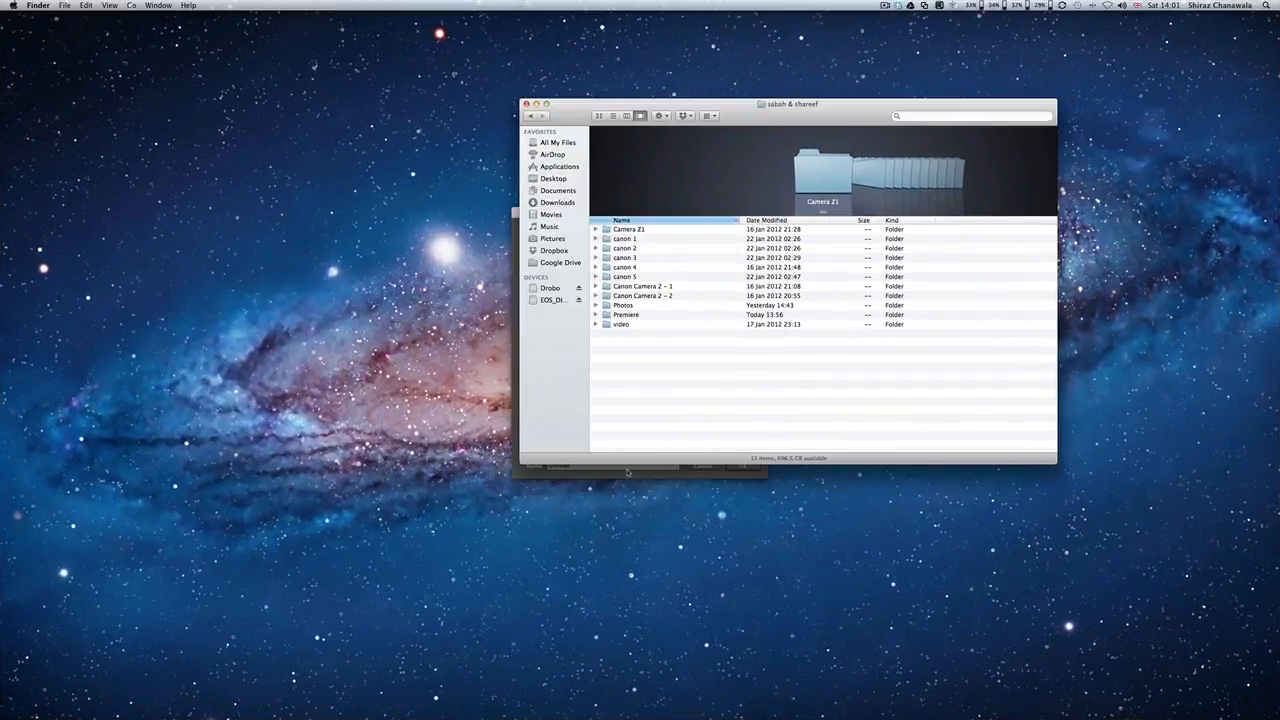
click(637, 474)
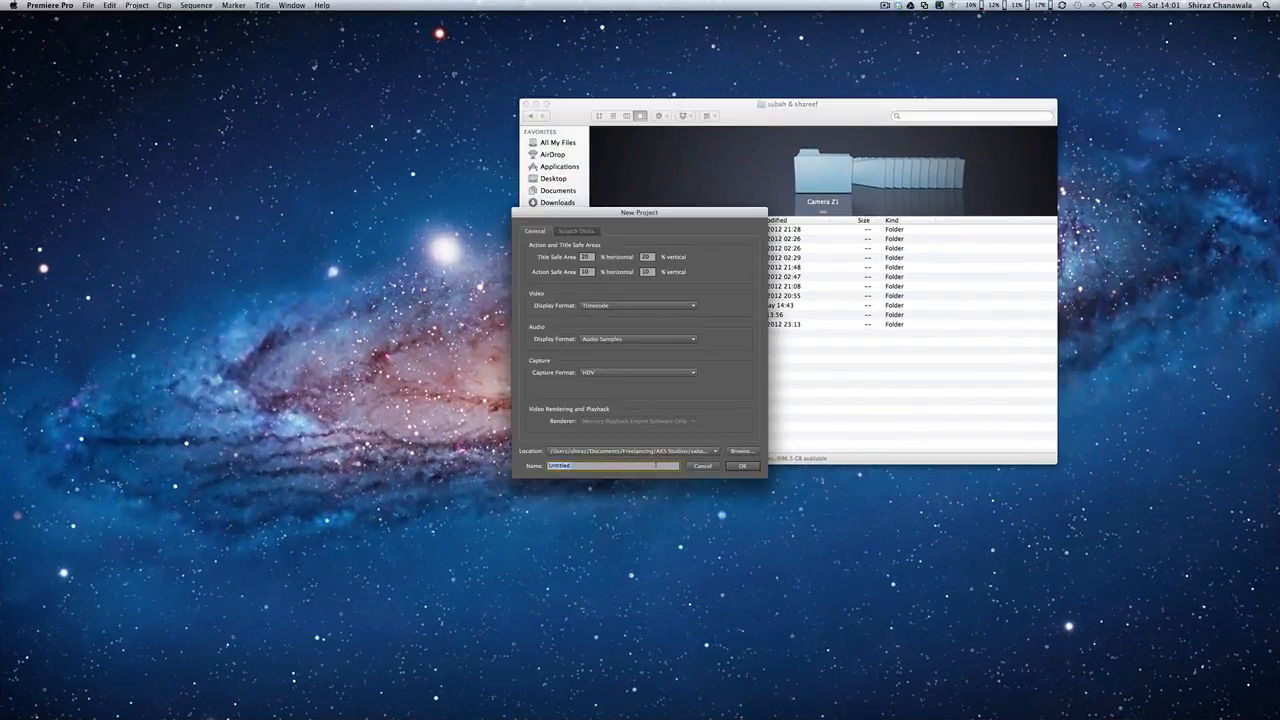
text(S)
text(utorial 1)
key(Return)
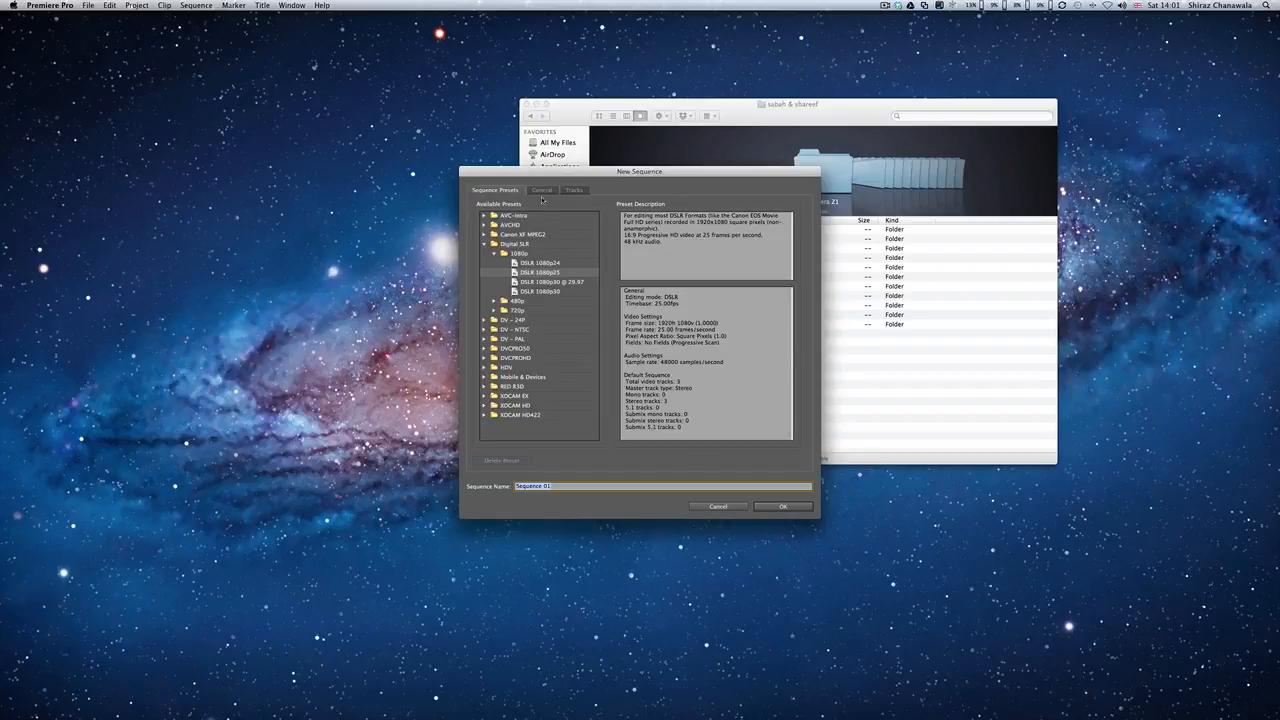
Step: Create a new sequence with the DSLR 1080p25 preset, named Canon Camera 1 – clip 1
drag(542, 199, 396, 219)
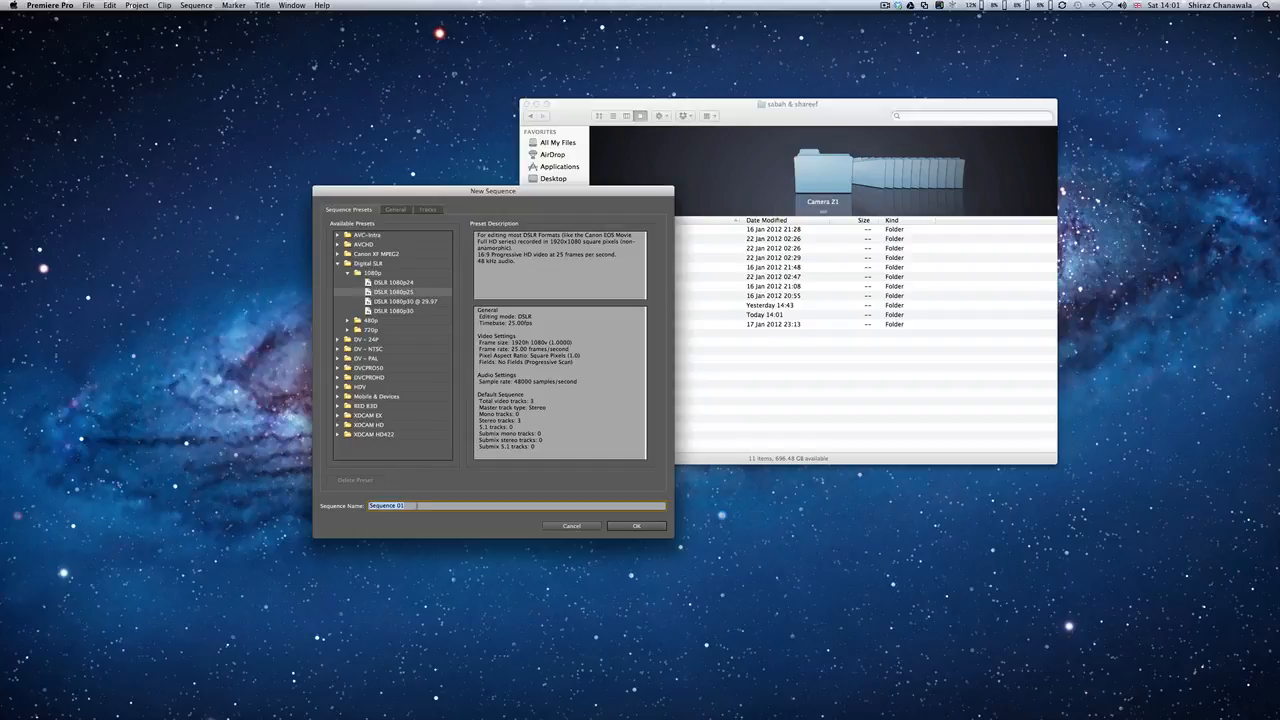
text(C)
text( Cam)
text( 1 - clip 1)
click(631, 527)
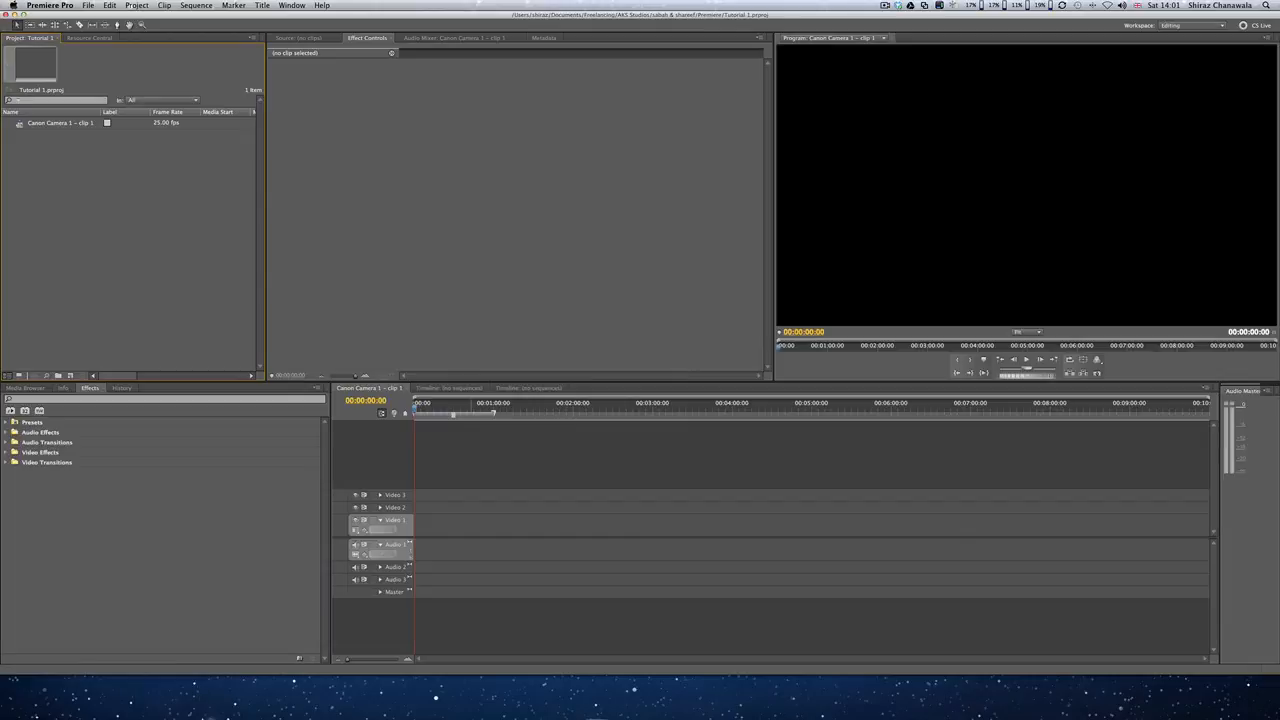
Step: Import the canon 1 folder from the Finder window into the project panel as a bin
click(237, 697)
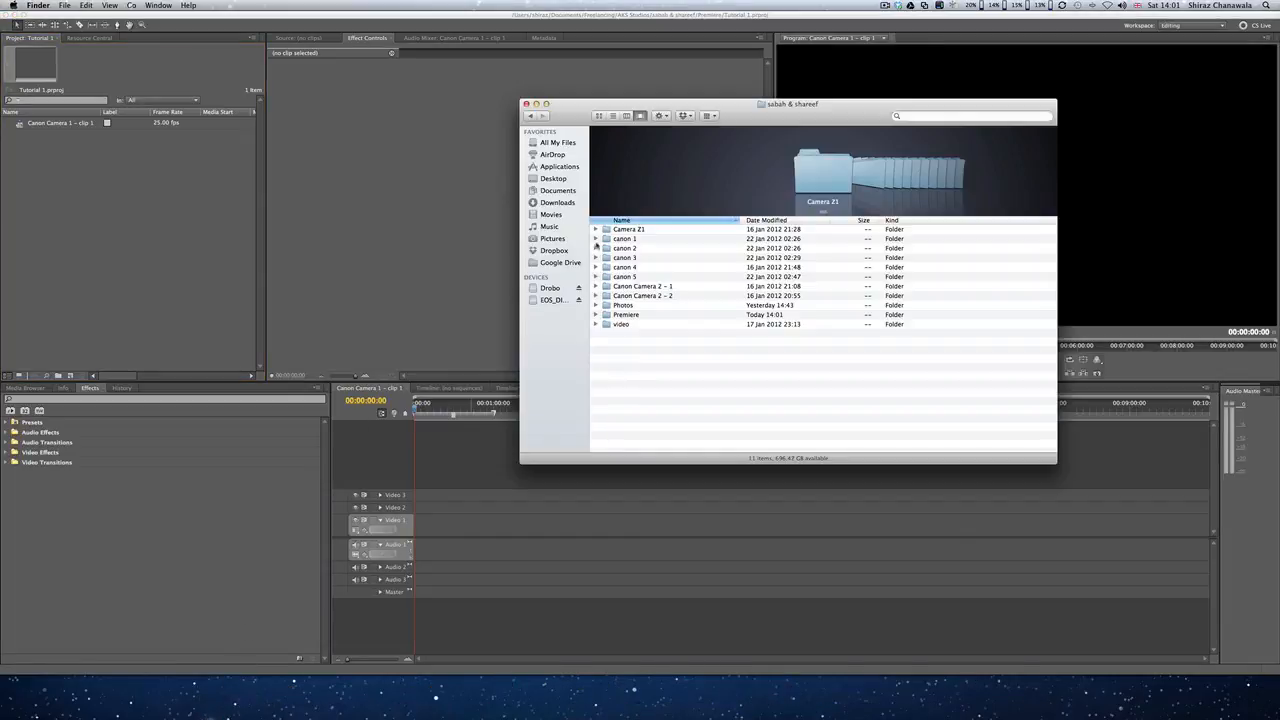
drag(608, 241, 146, 199)
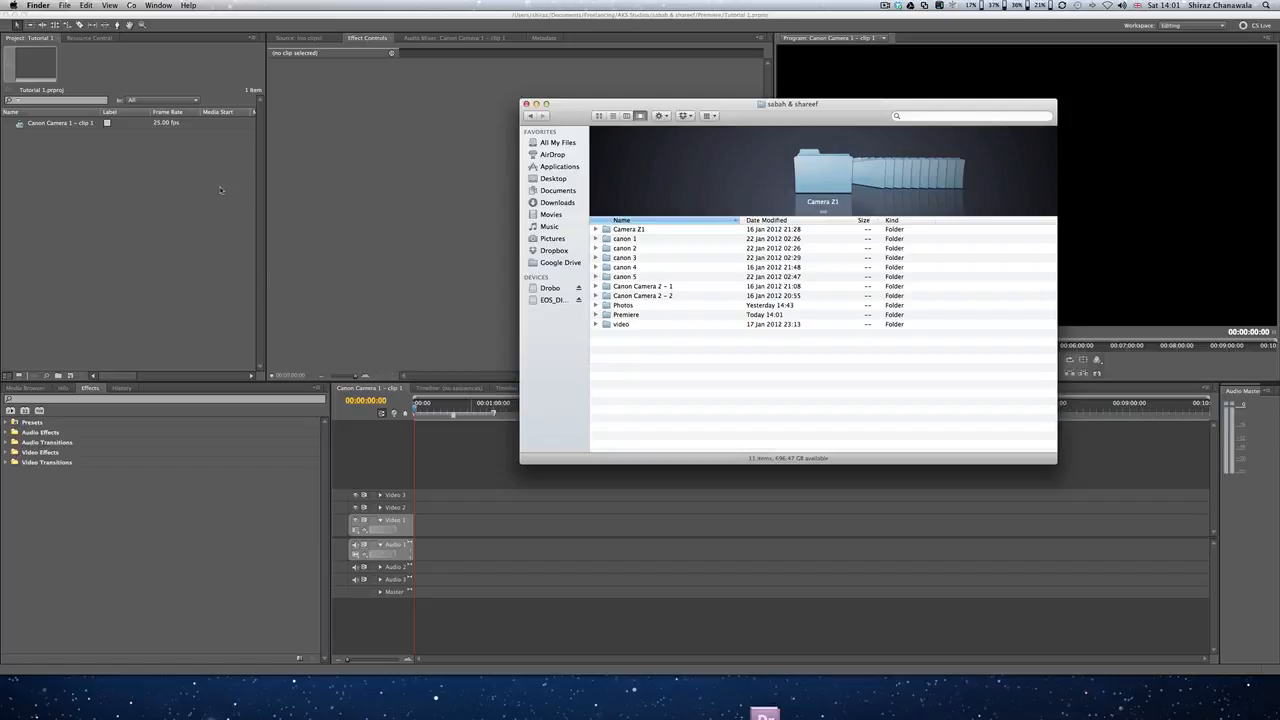
drag(563, 117, 795, 199)
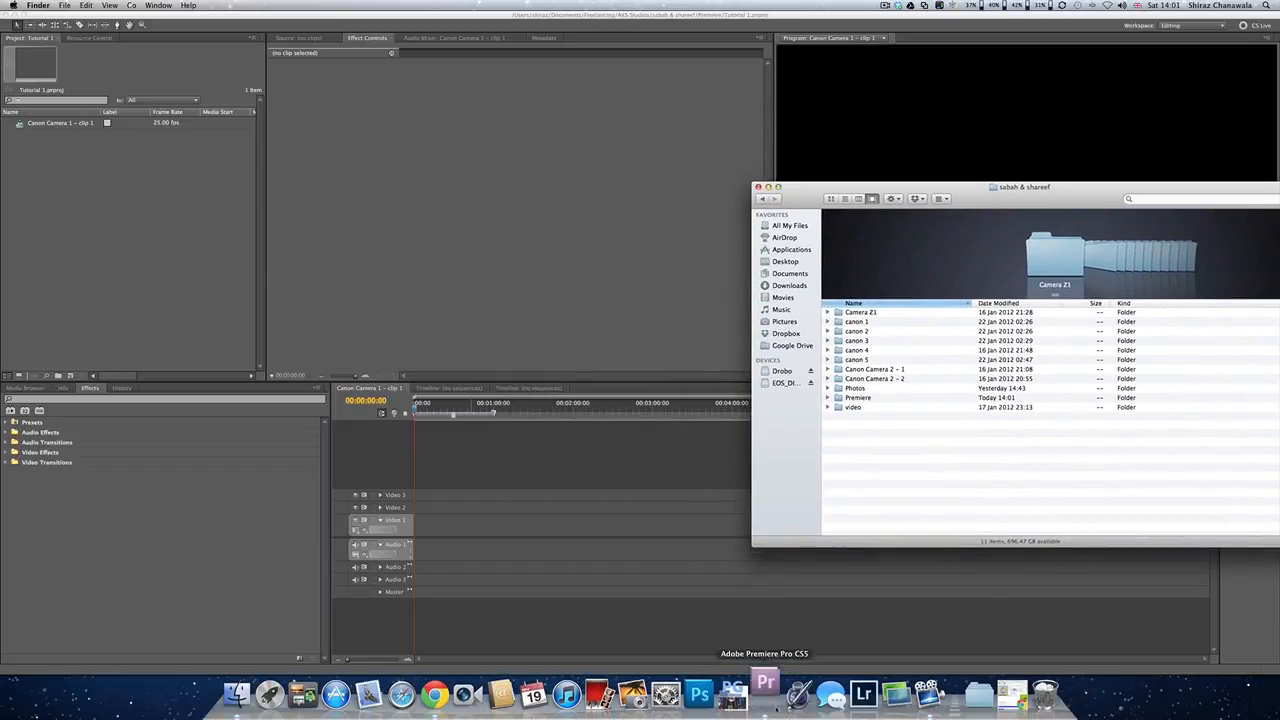
click(766, 693)
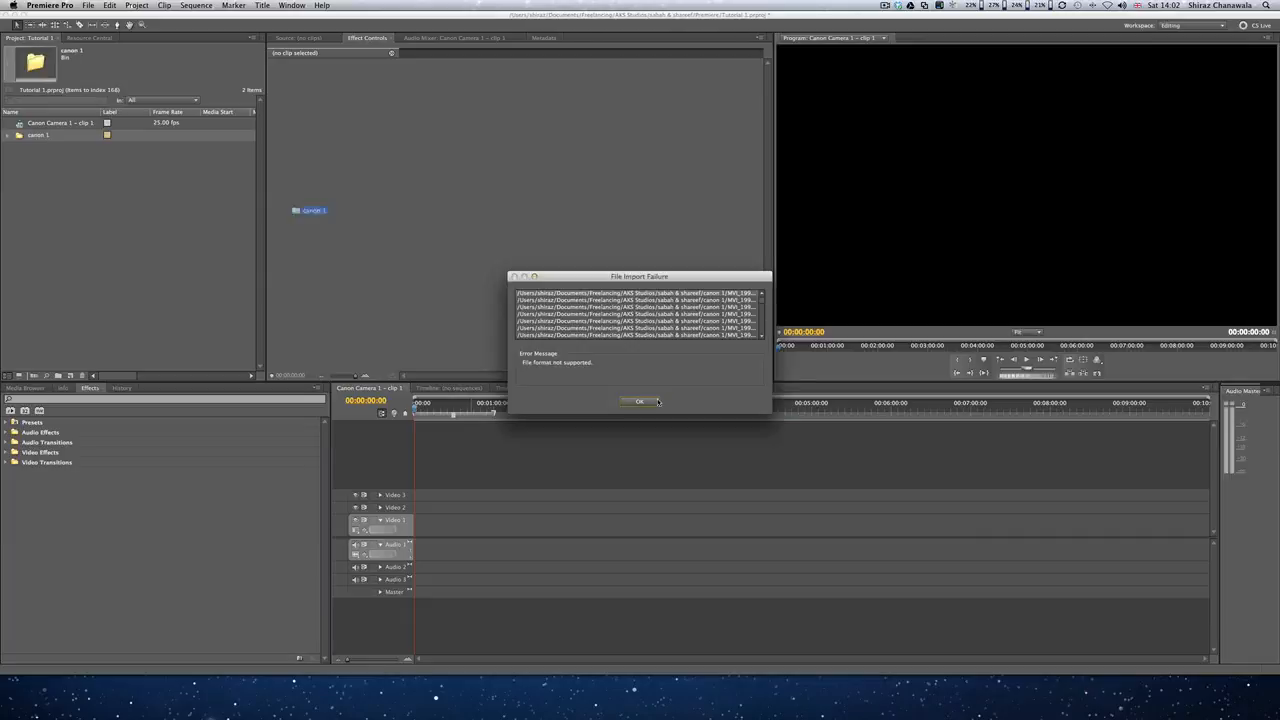
click(640, 401)
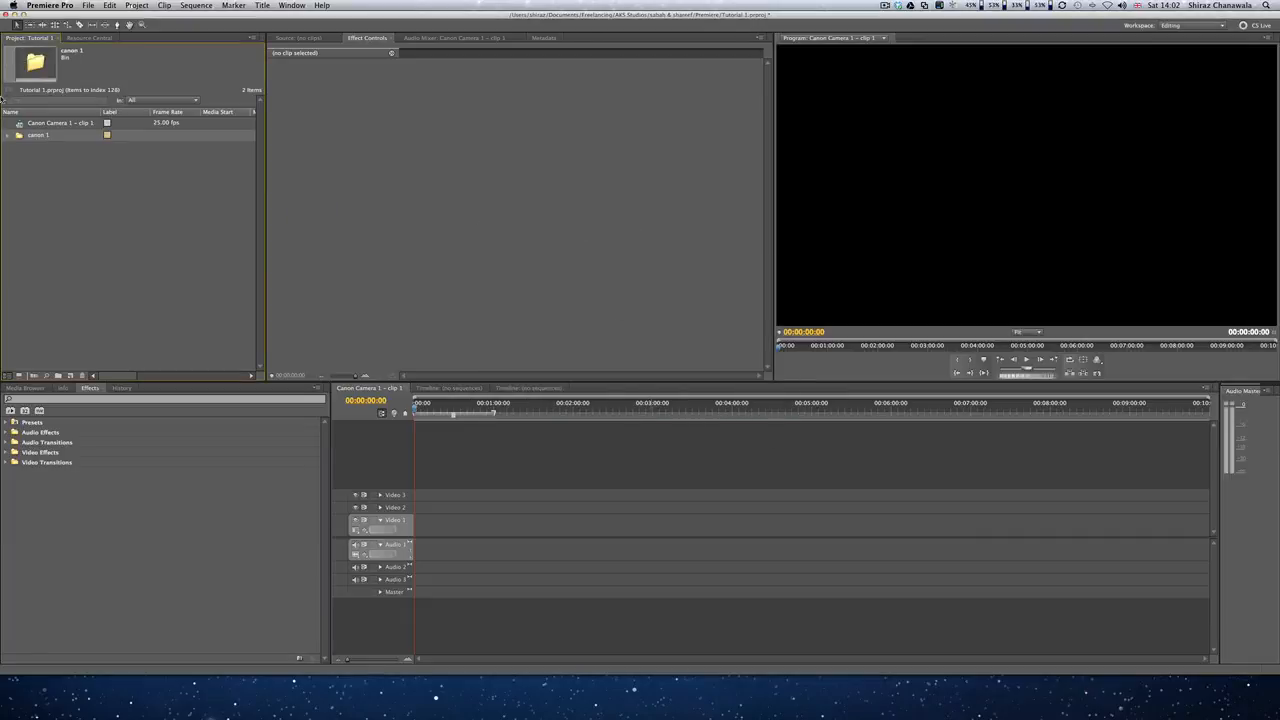
Step: Expand the canon 1 bin and select every clip from MVI_1993.MOV to the last clip
click(8, 135)
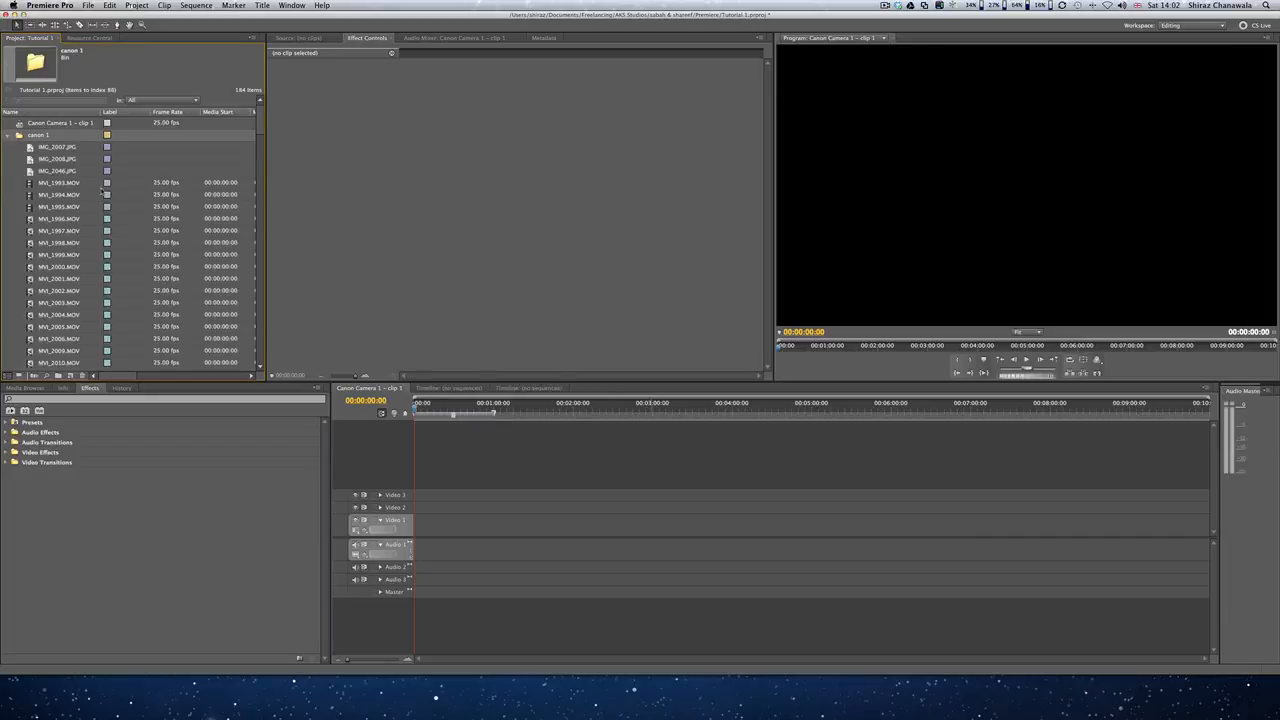
click(52, 186)
click(52, 186)
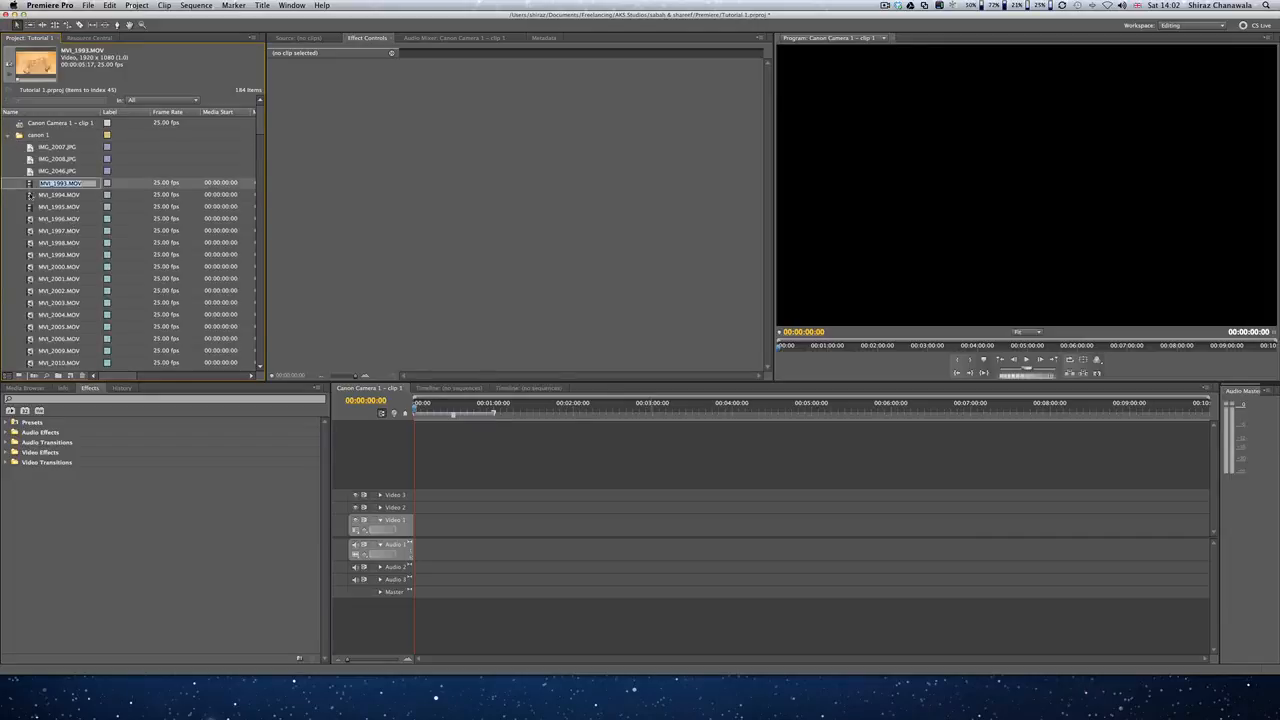
scroll(47, 260, down, 20)
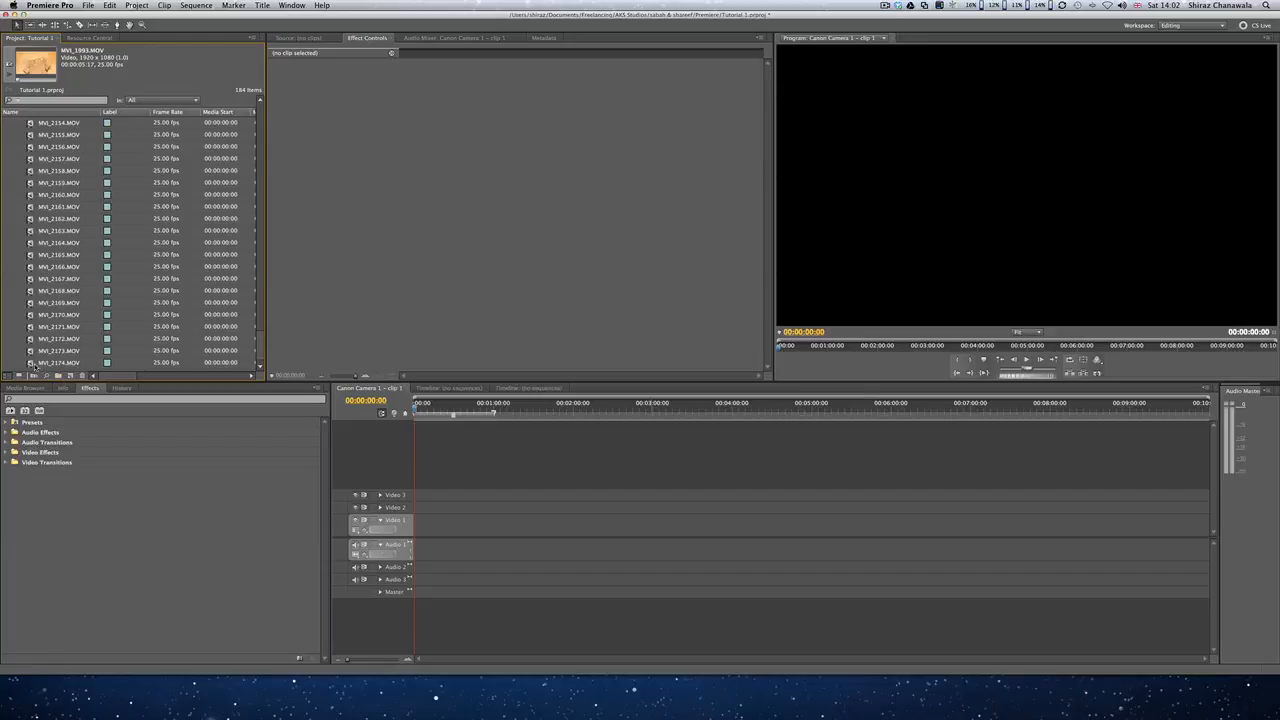
shift+click(33, 364)
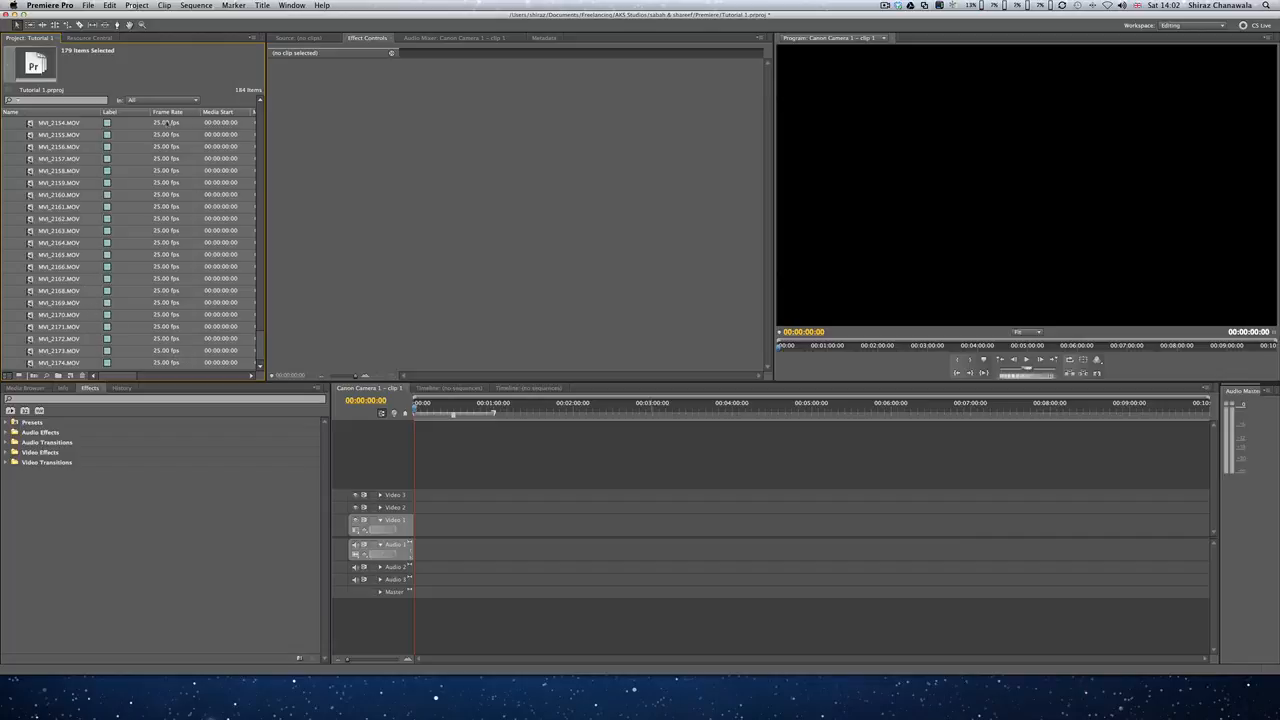
Step: Automate the selected clips to the sequence with the default settings
click(138, 6)
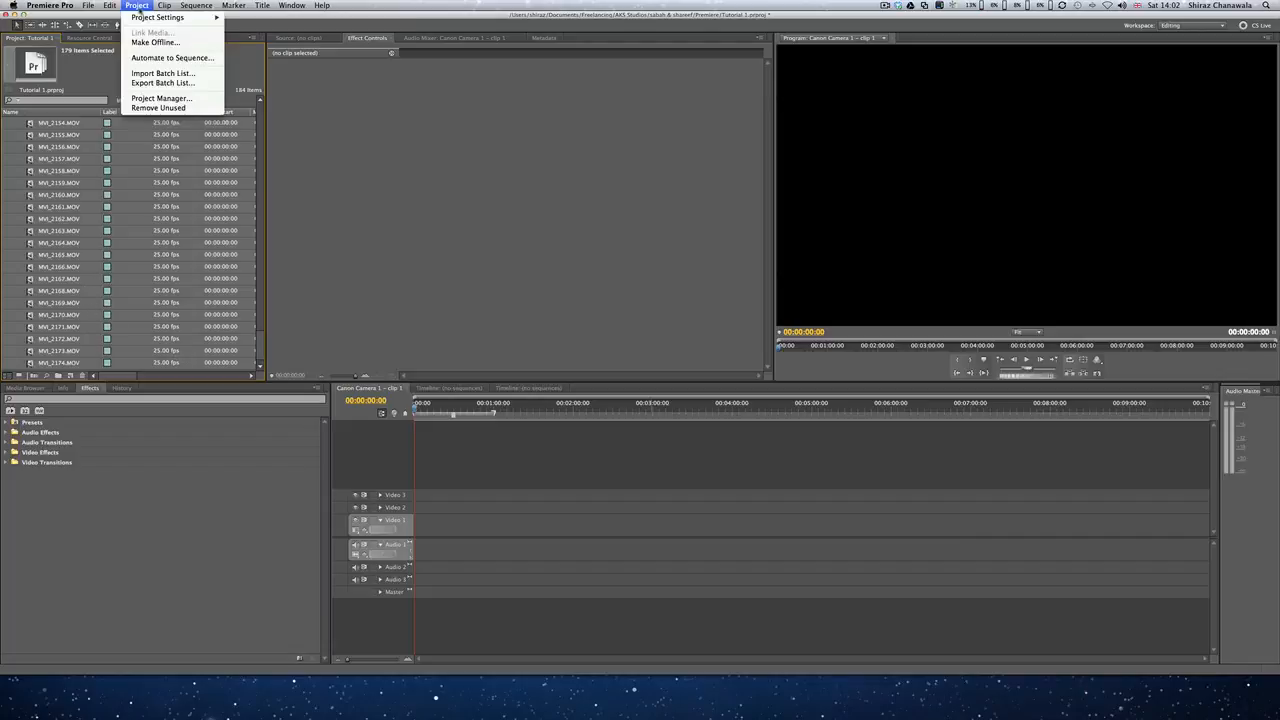
click(172, 58)
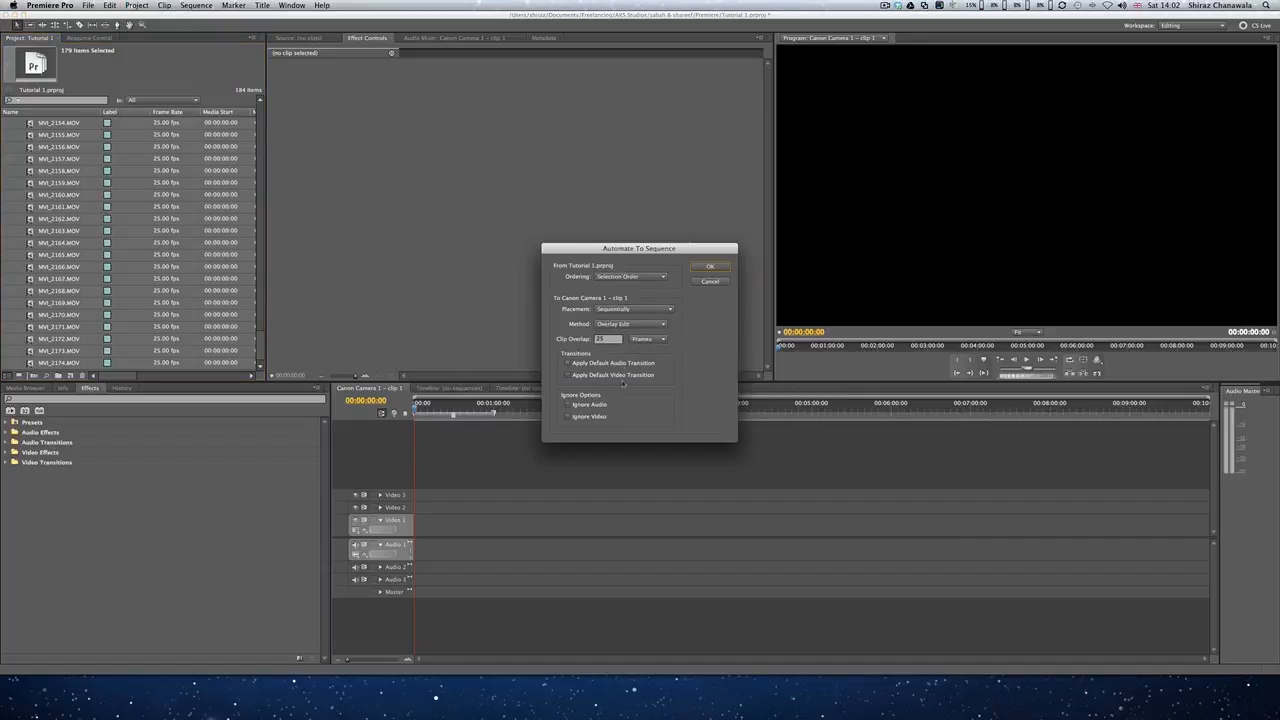
click(712, 268)
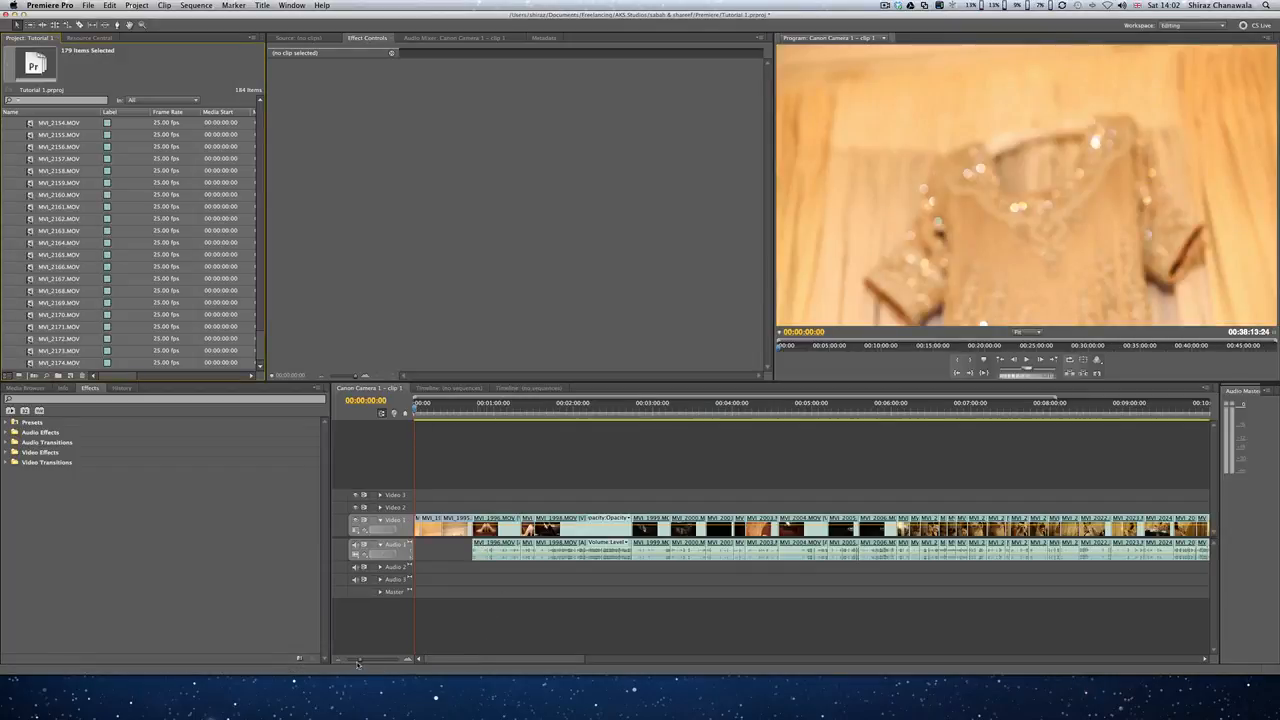
Step: Fit the work area to end where the clips end on the timeline, with the playhead at the start
drag(360, 661, 346, 661)
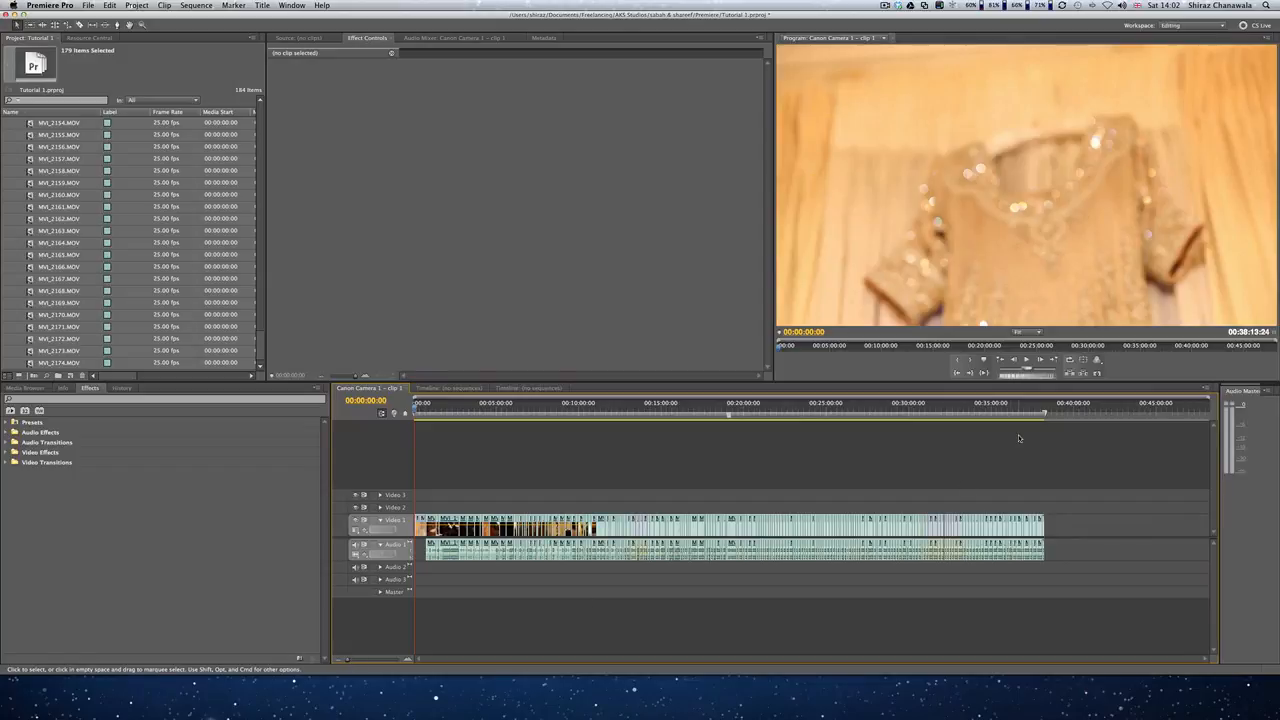
drag(1068, 413, 1048, 416)
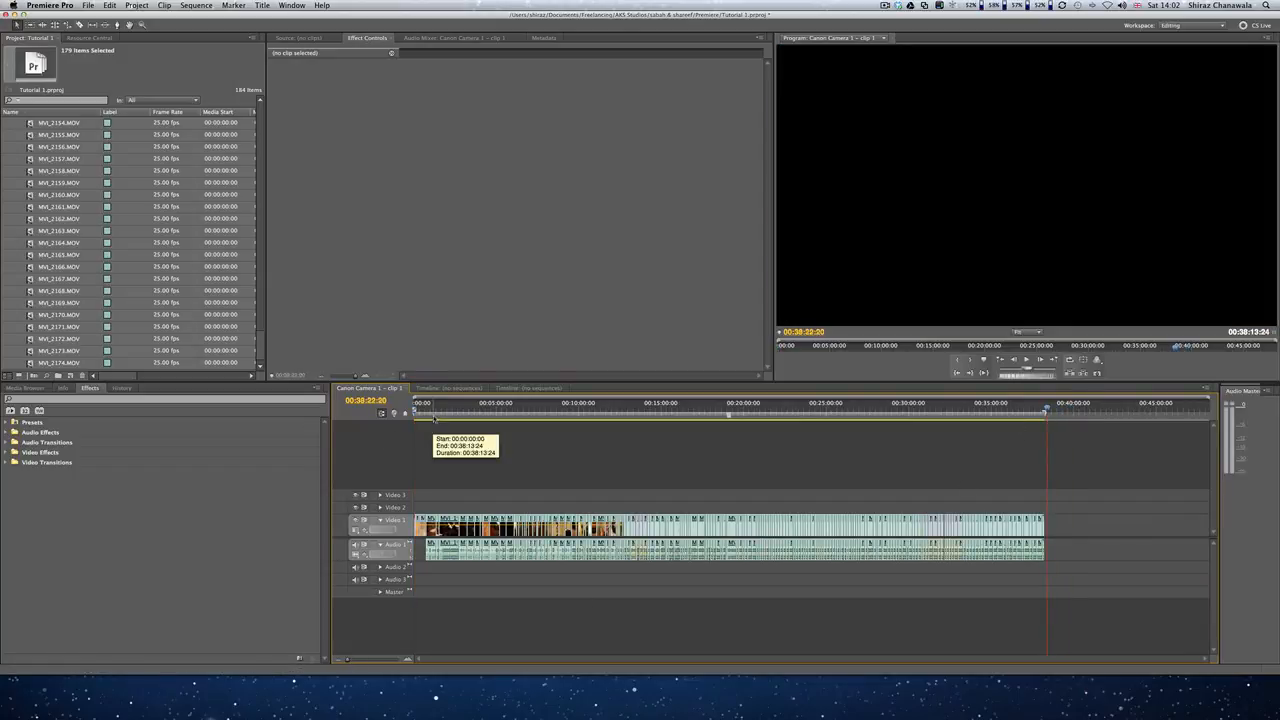
click(433, 414)
click(414, 416)
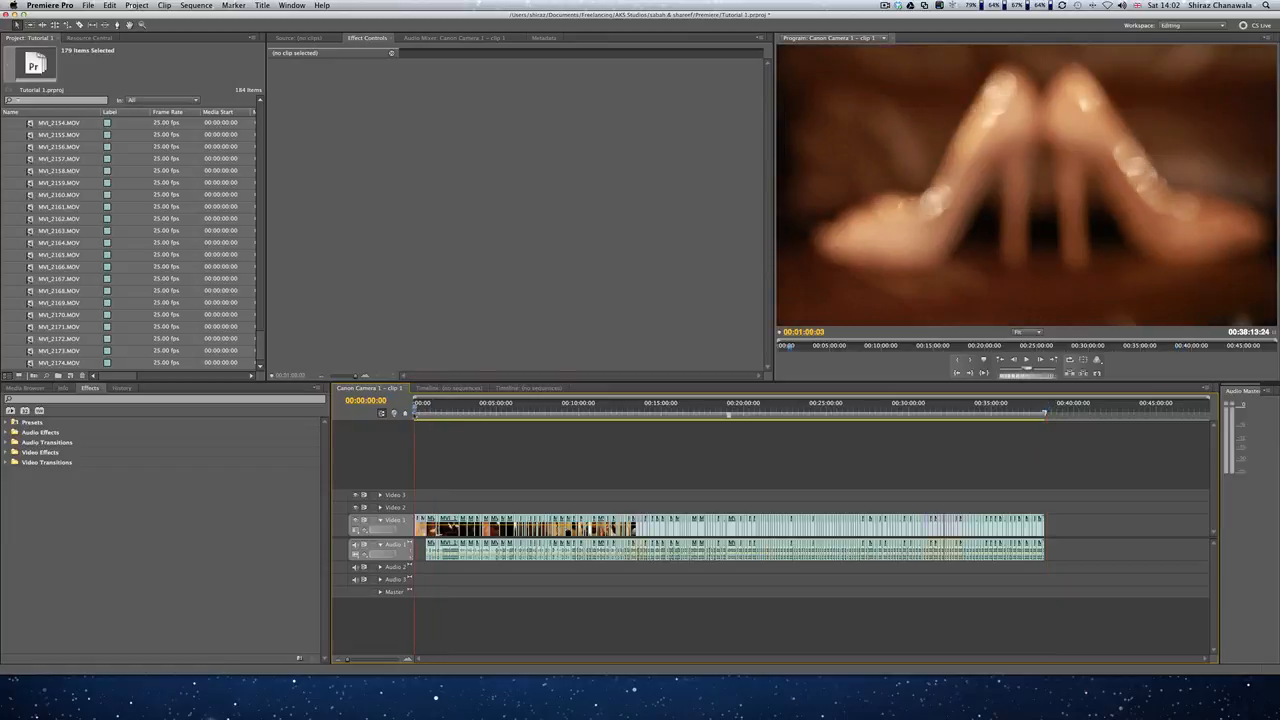
Step: Open the media export settings and choose the MPEG2 format with the HDTV 1080p 25 High Quality preset
click(88, 5)
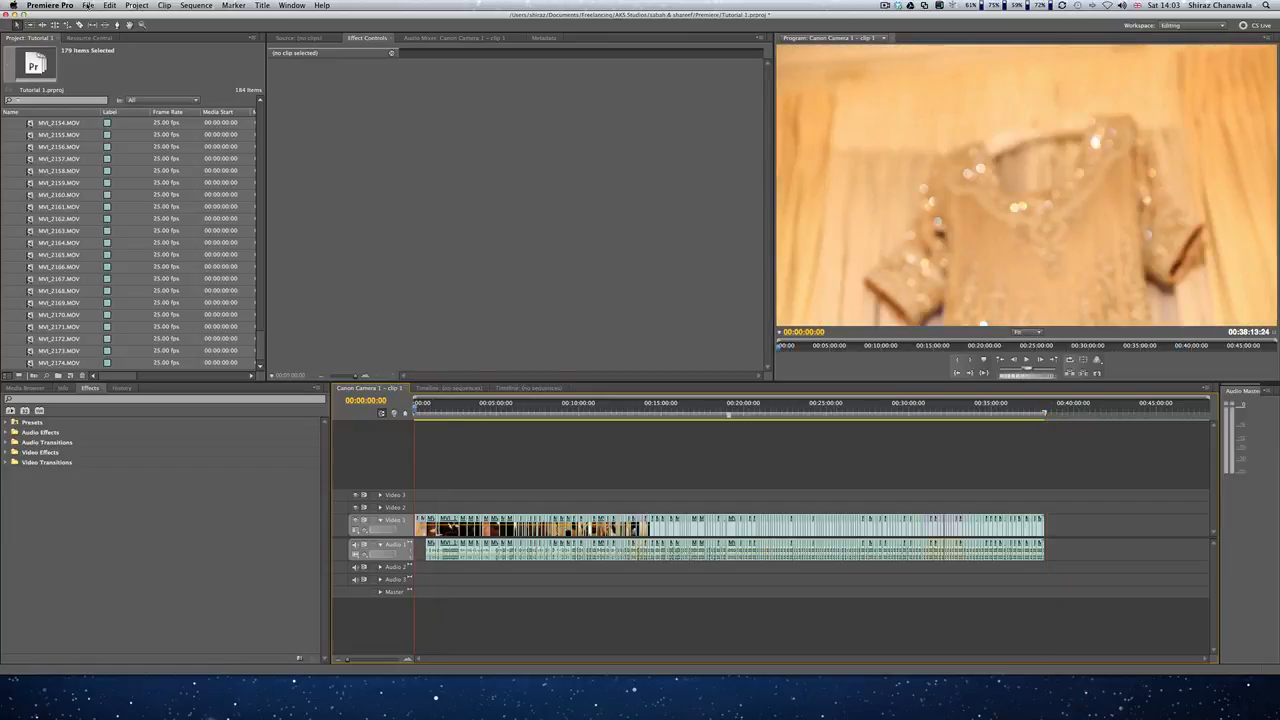
mouse_move(100, 199)
click(255, 199)
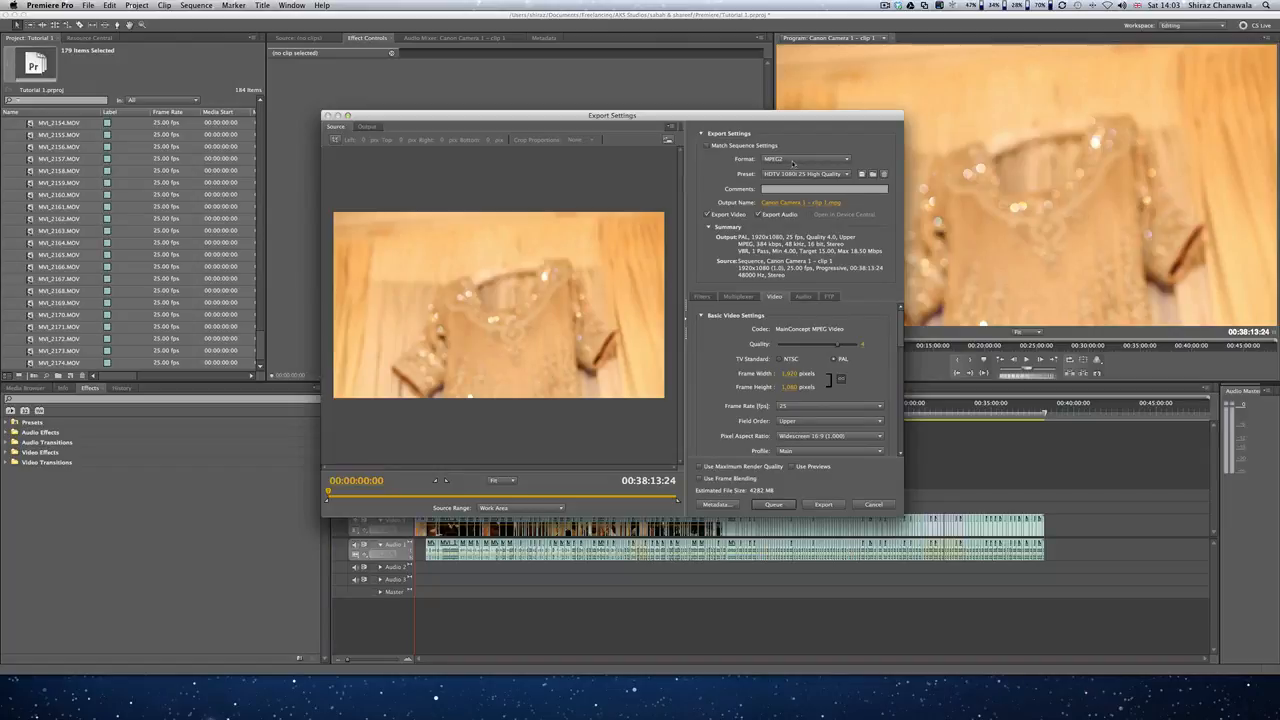
click(793, 162)
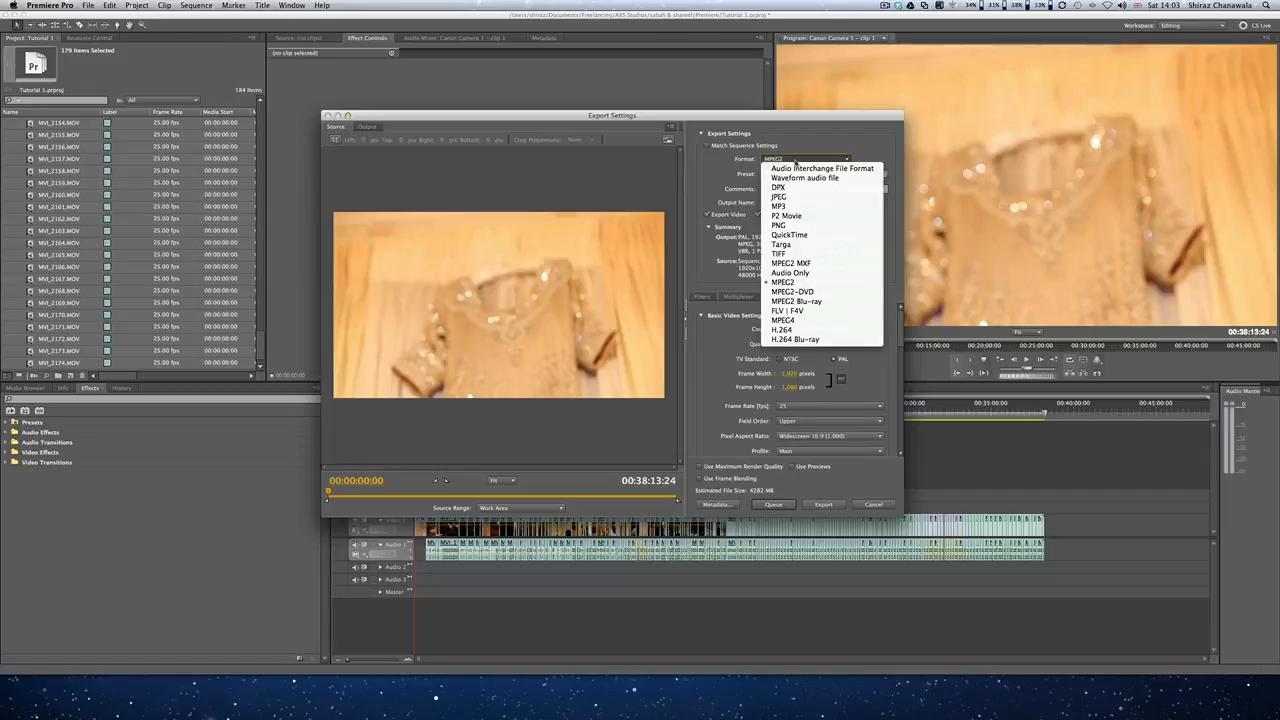
click(790, 283)
click(823, 176)
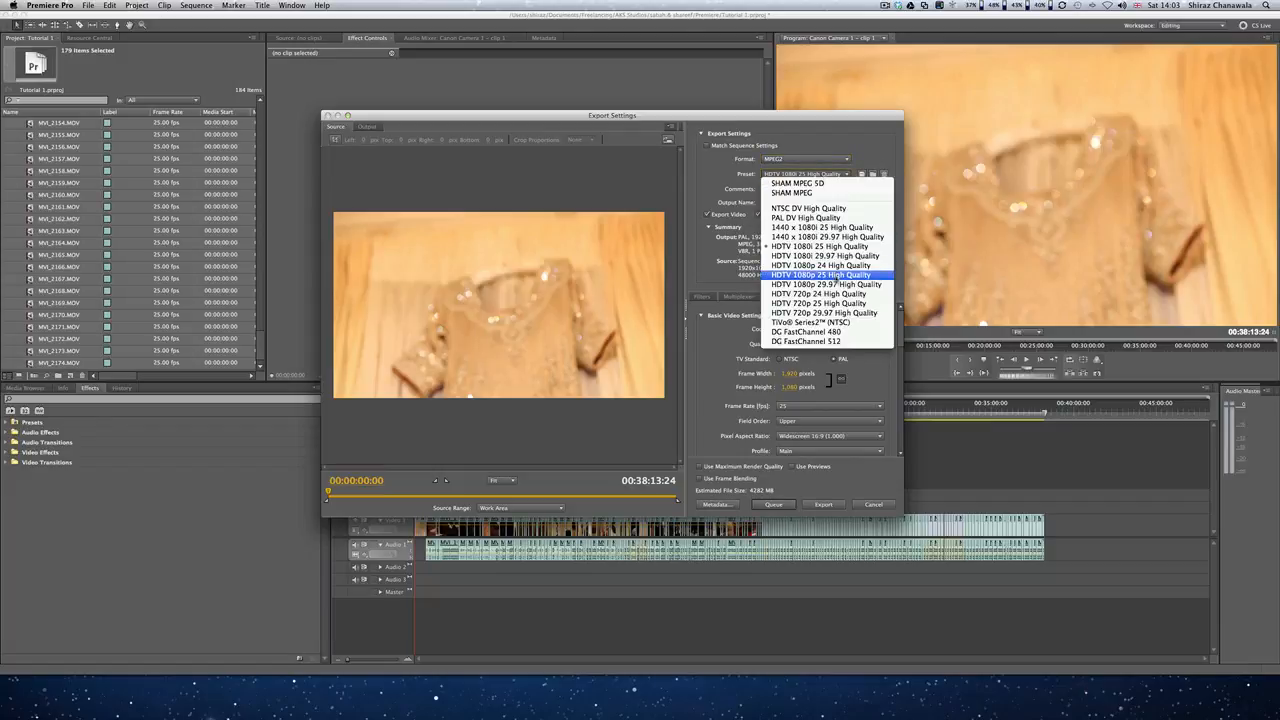
click(834, 276)
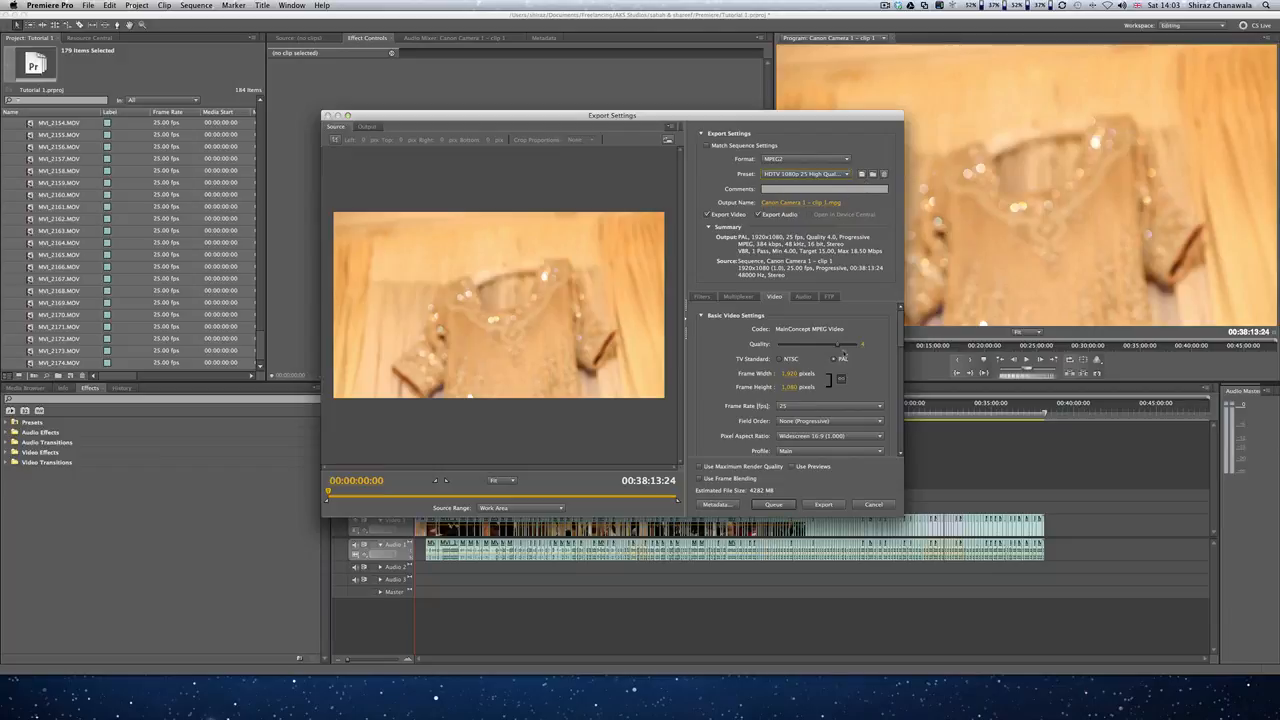
Step: Raise the video quality to the maximum
drag(840, 346, 904, 344)
scroll(901, 346, down, 3)
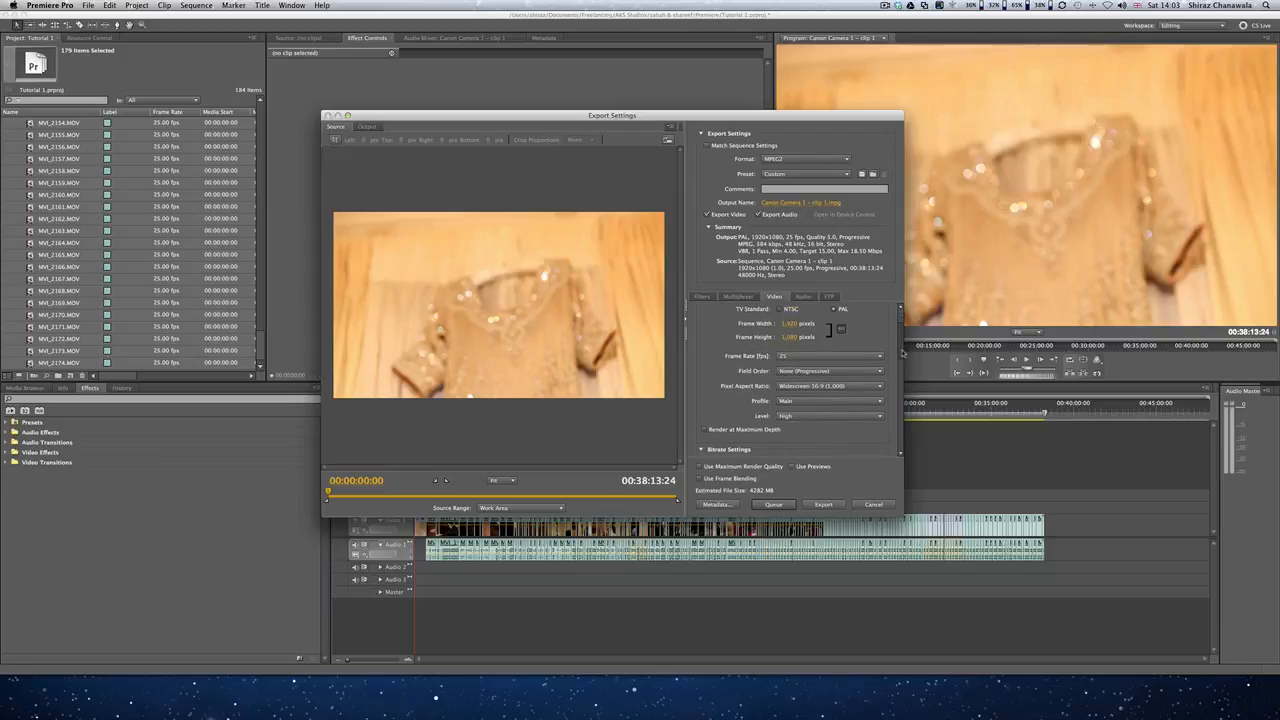
scroll(903, 352, down, 5)
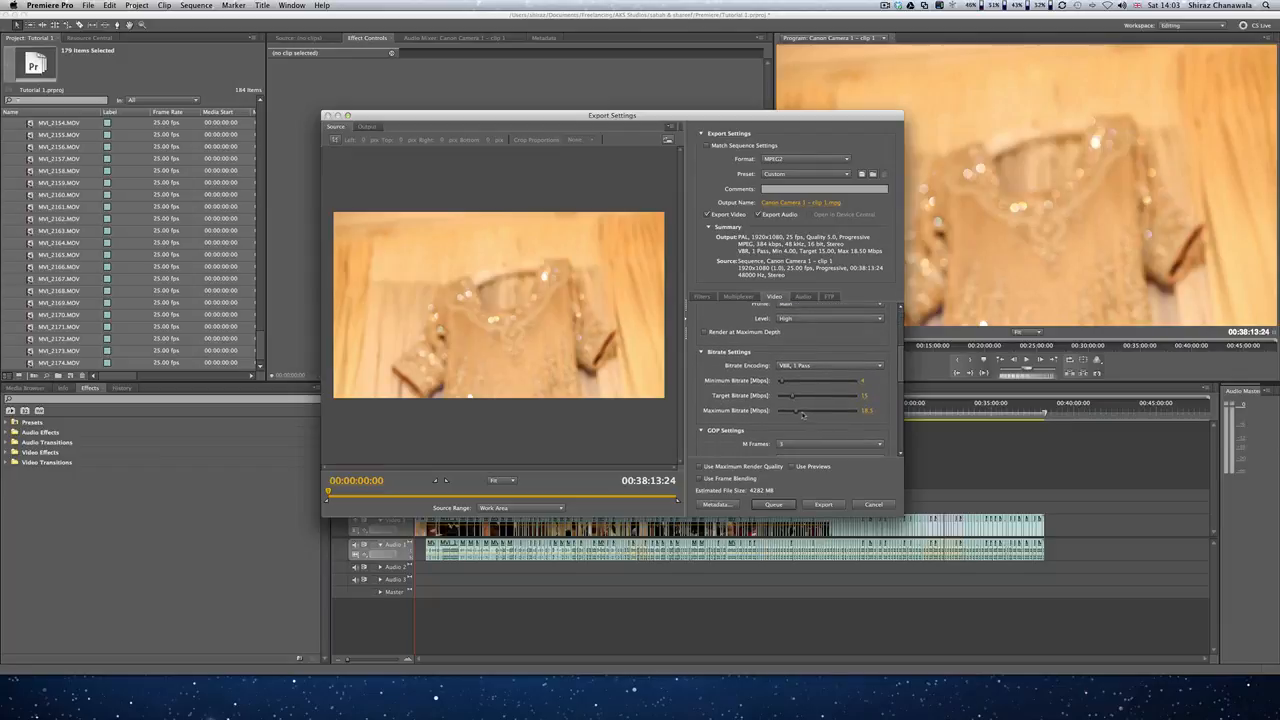
Step: Set the target bitrate to 50, maximum bitrate to 80 and minimum bitrate to 25 Mbps
mouse_move(803, 414)
mouse_down()
mouse_move(838, 413)
mouse_move(805, 398)
mouse_move(818, 398)
mouse_up()
click(869, 396)
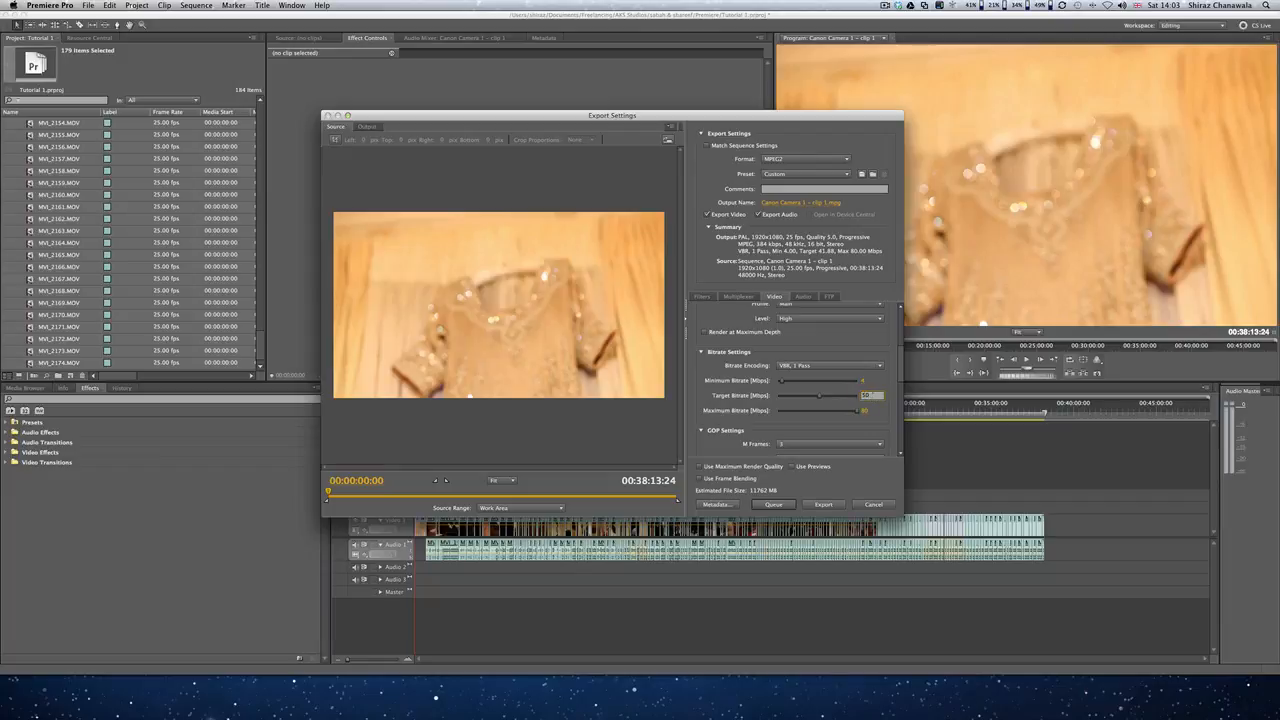
click(865, 381)
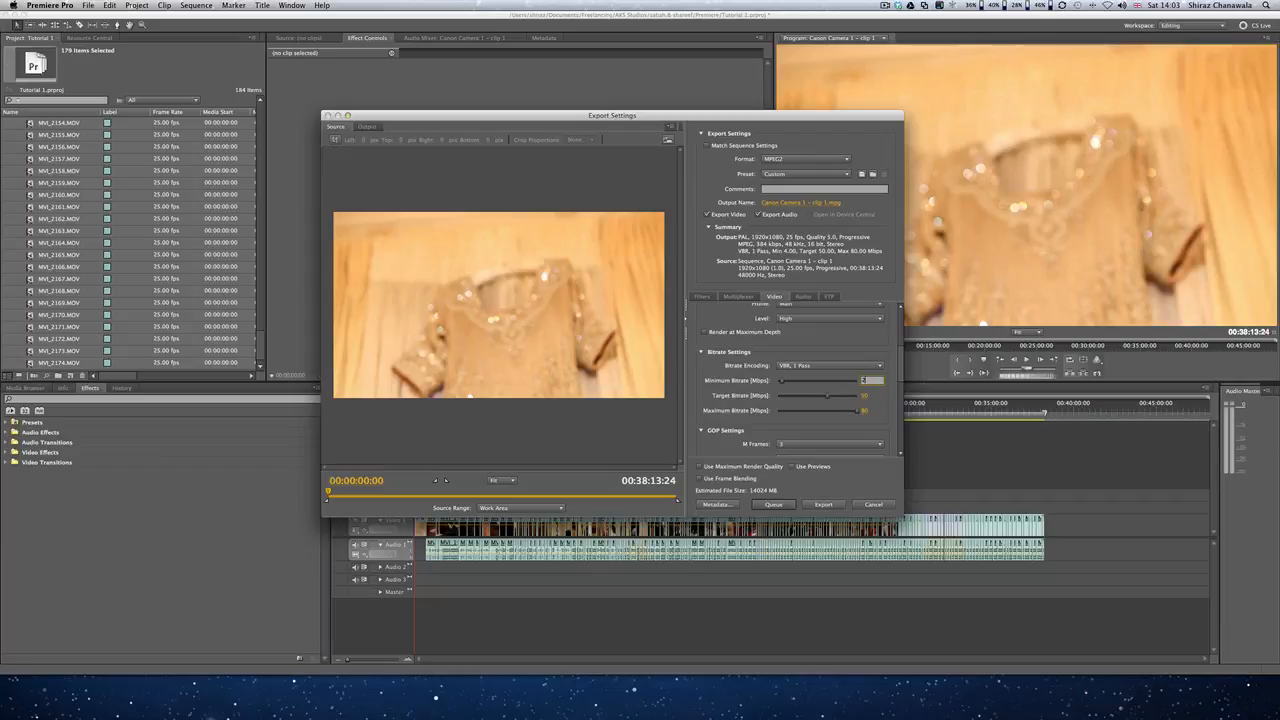
text(25)
key(Return)
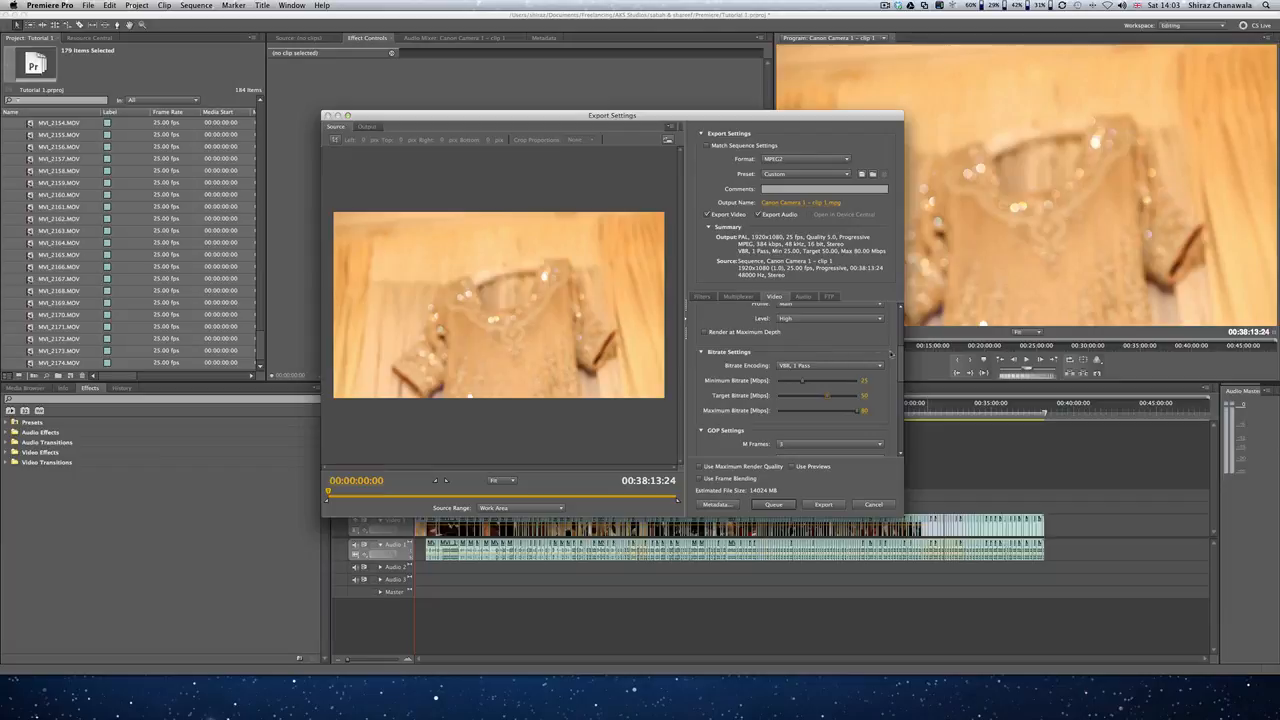
Step: Save the MPEG2 export settings as a preset named Digimax Edit High Res and add the export to the encoder queue
scroll(850, 340, up, 5)
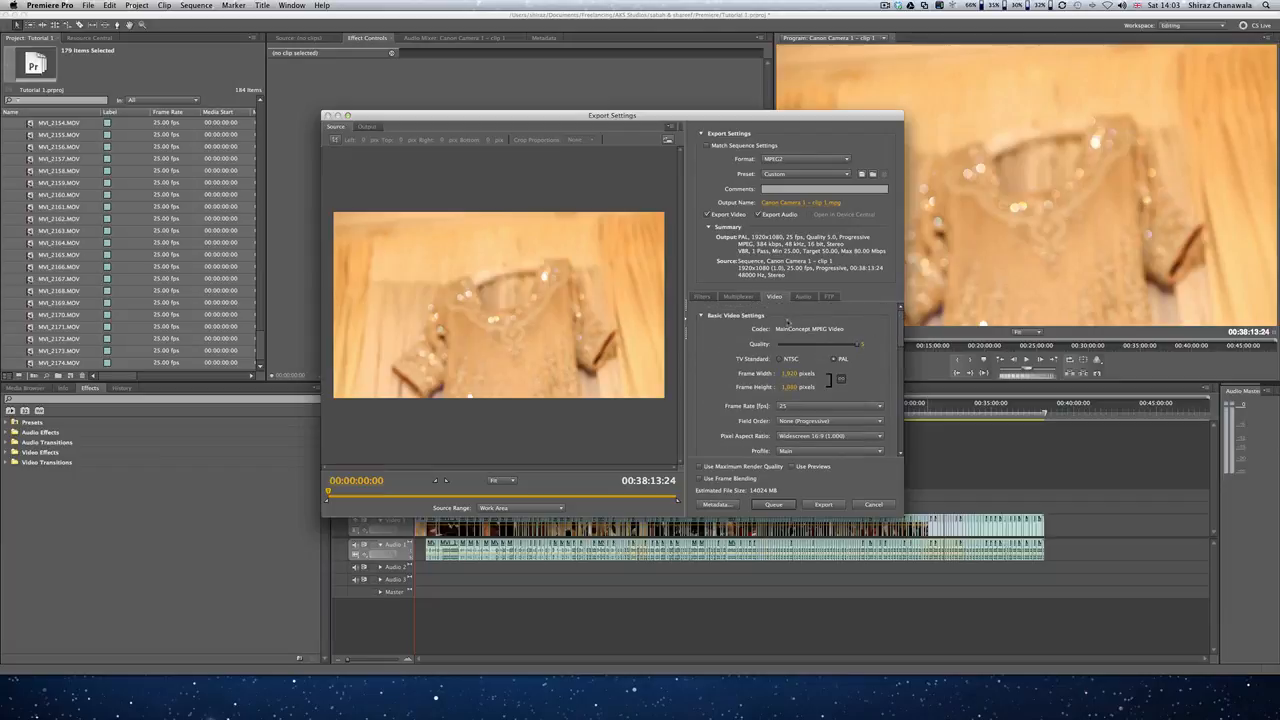
click(803, 297)
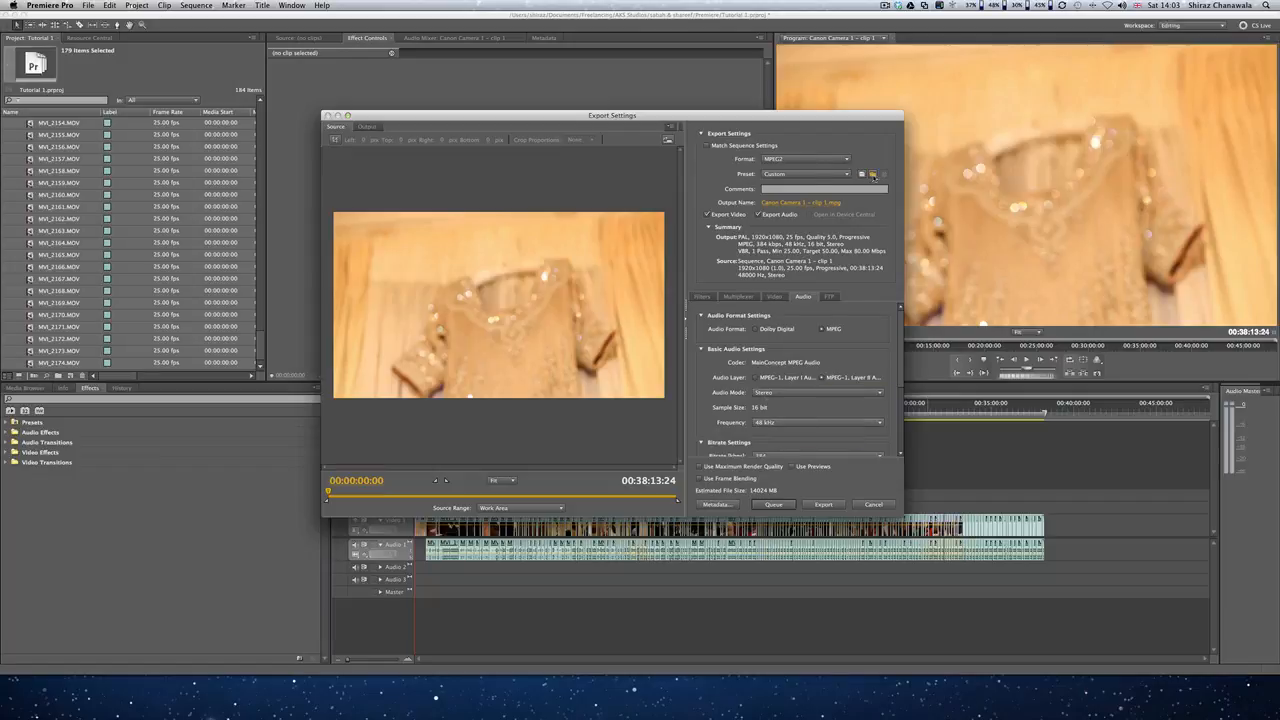
click(862, 175)
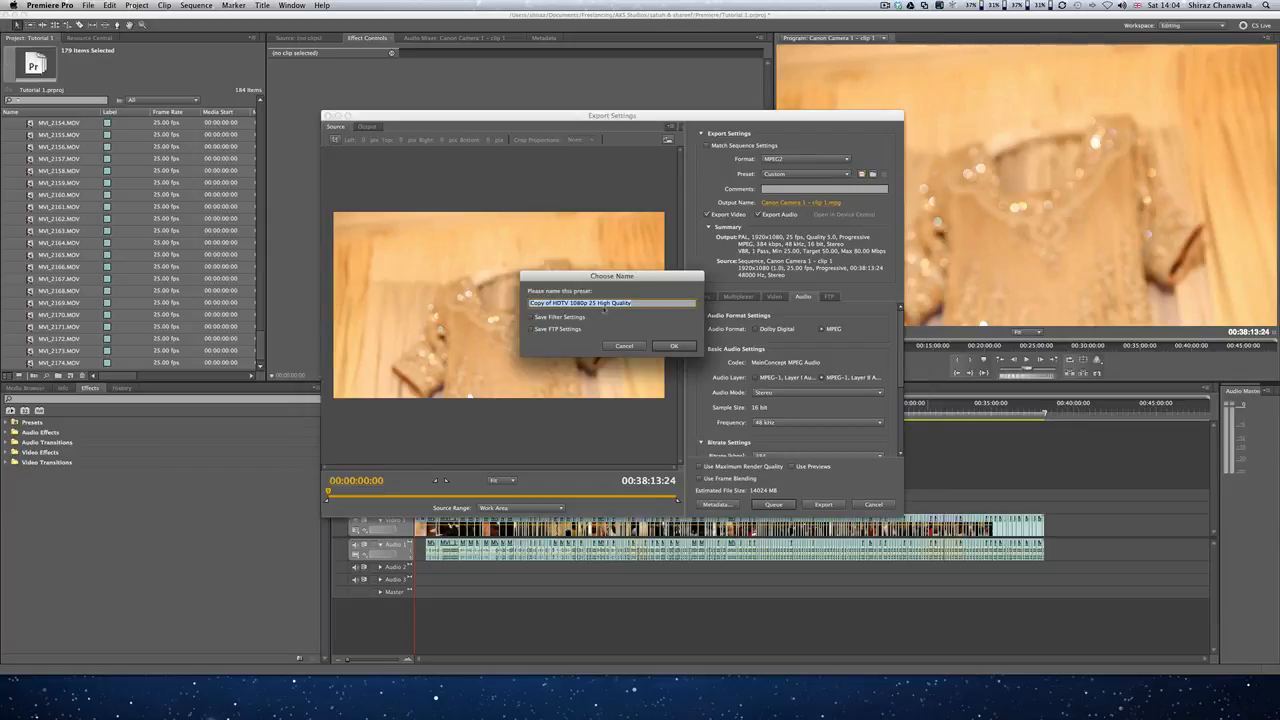
text(Digims)
text( Edit)
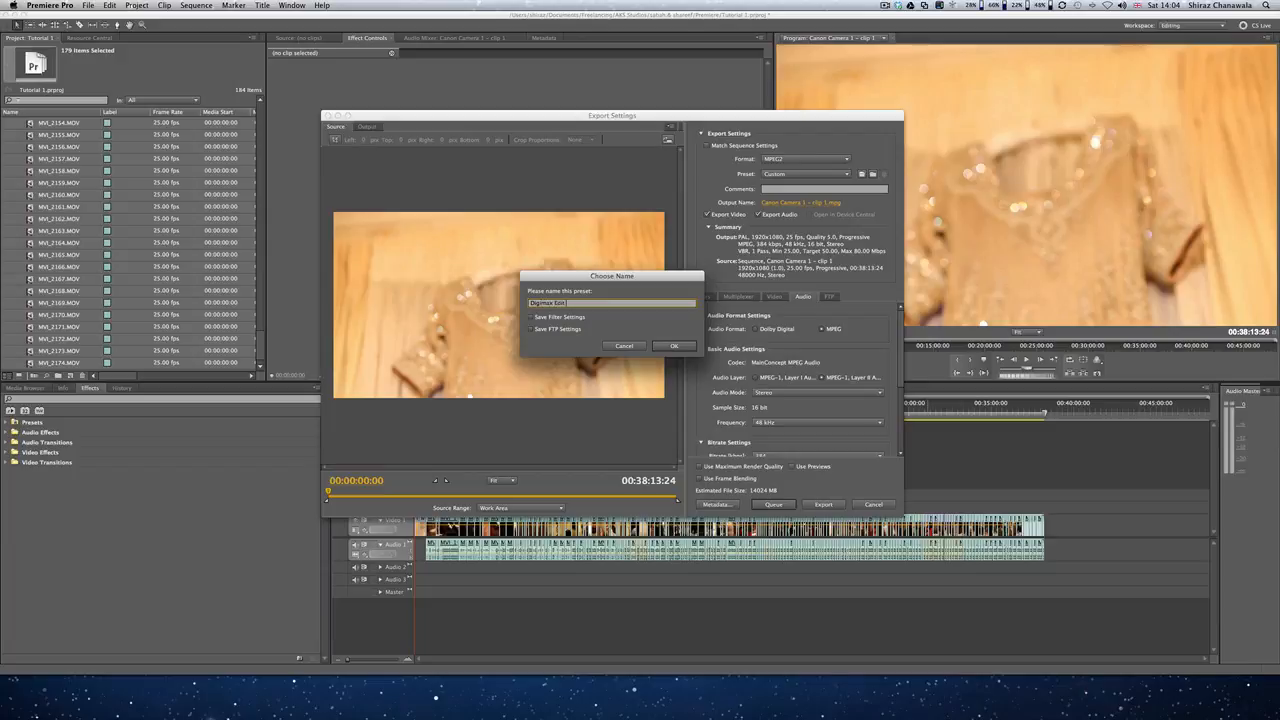
text(High Res)
click(666, 345)
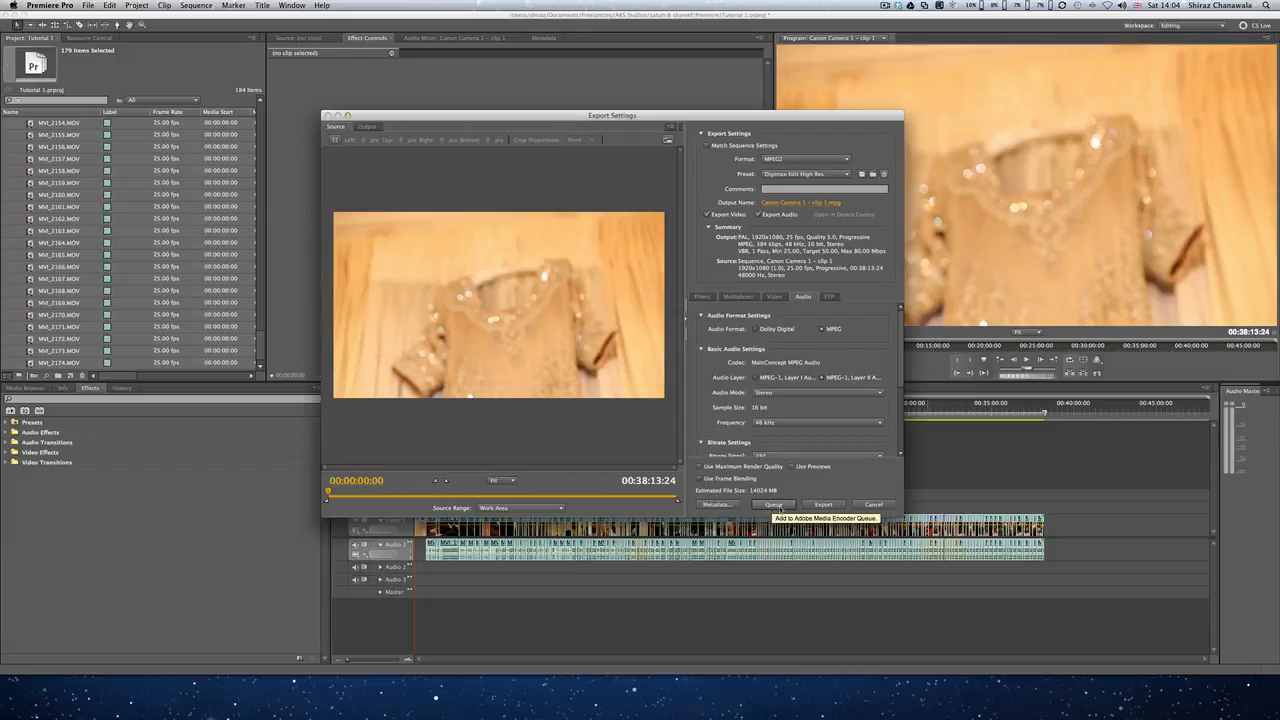
click(775, 505)
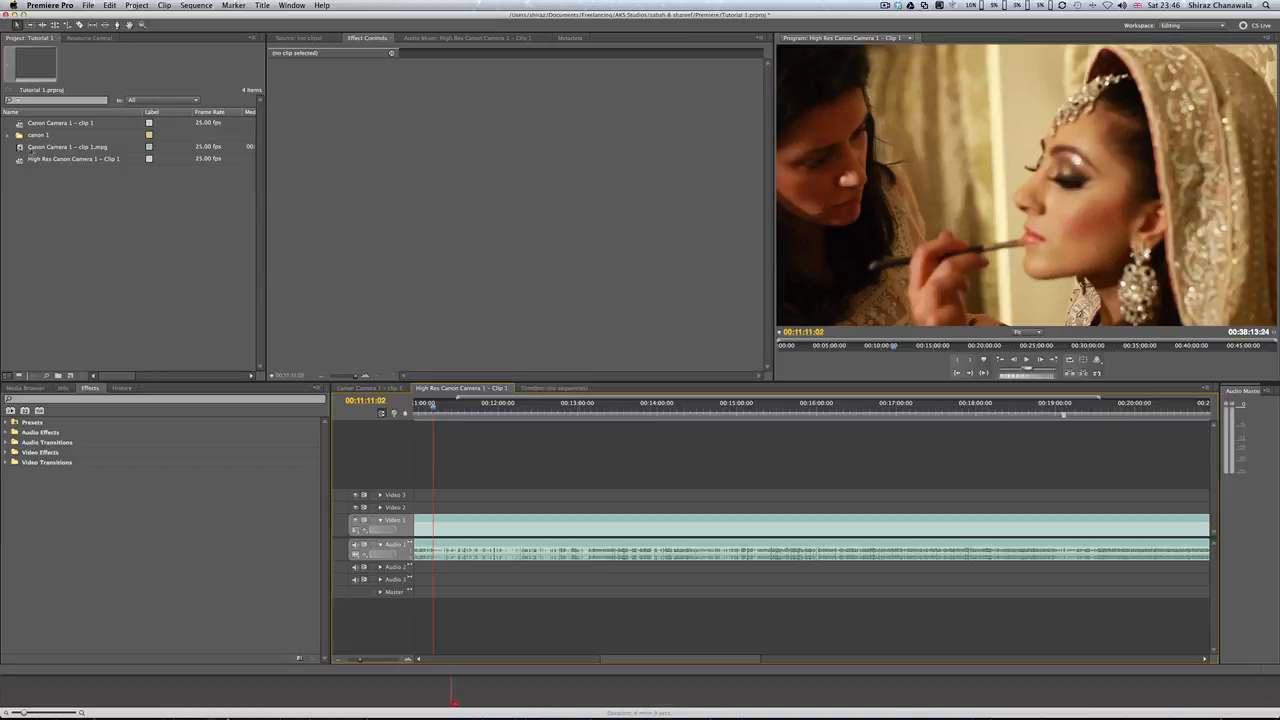
Step: Select the exported MPEG clip in the project and open its media export settings with the H.264 format
click(20, 148)
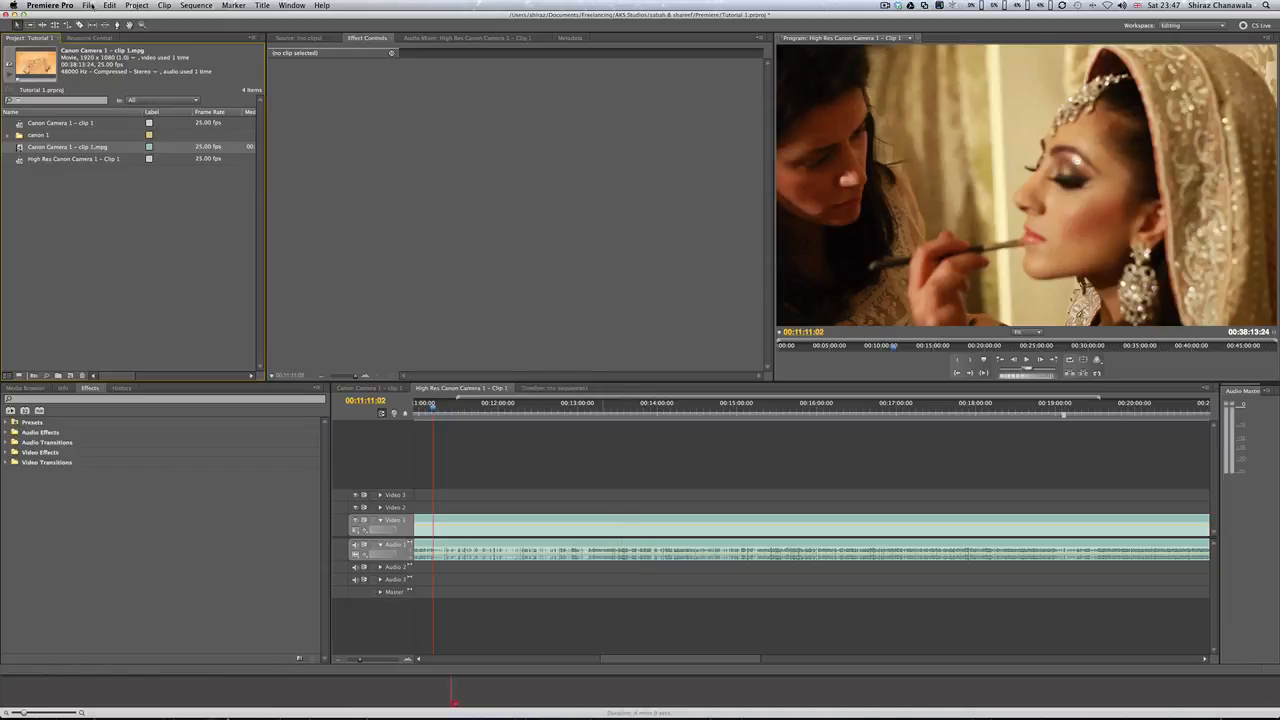
click(89, 6)
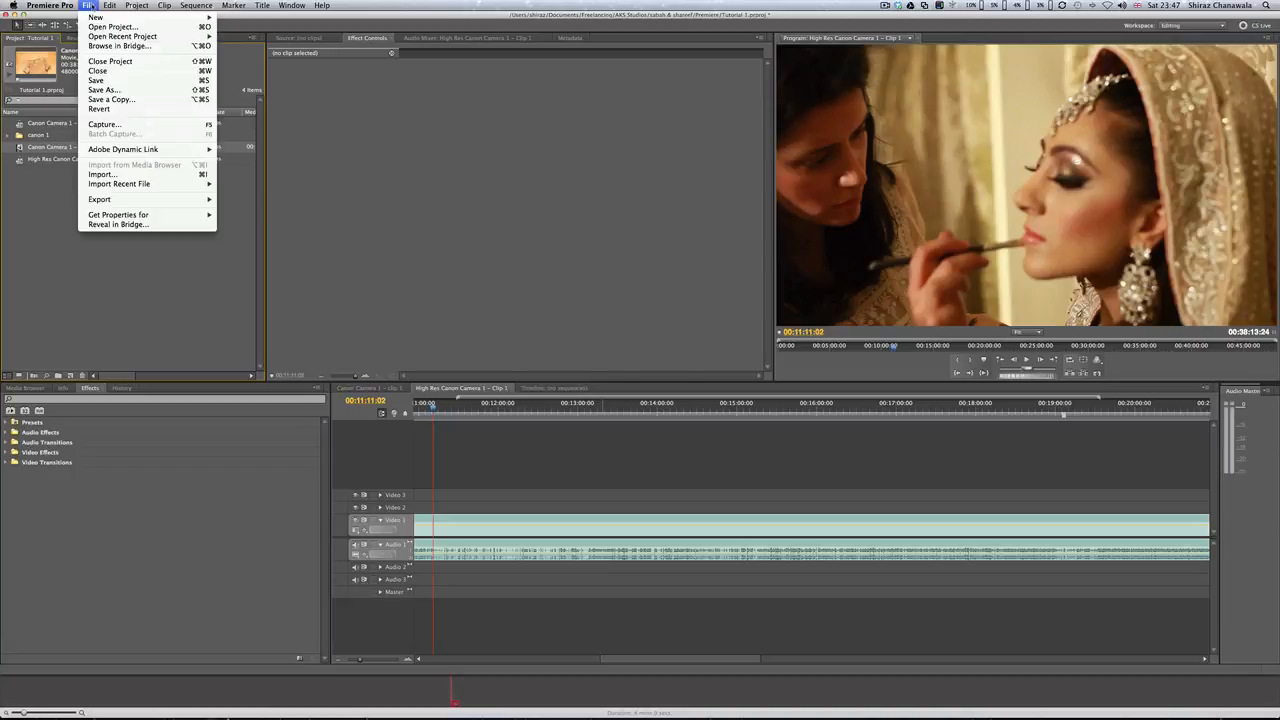
mouse_move(148, 203)
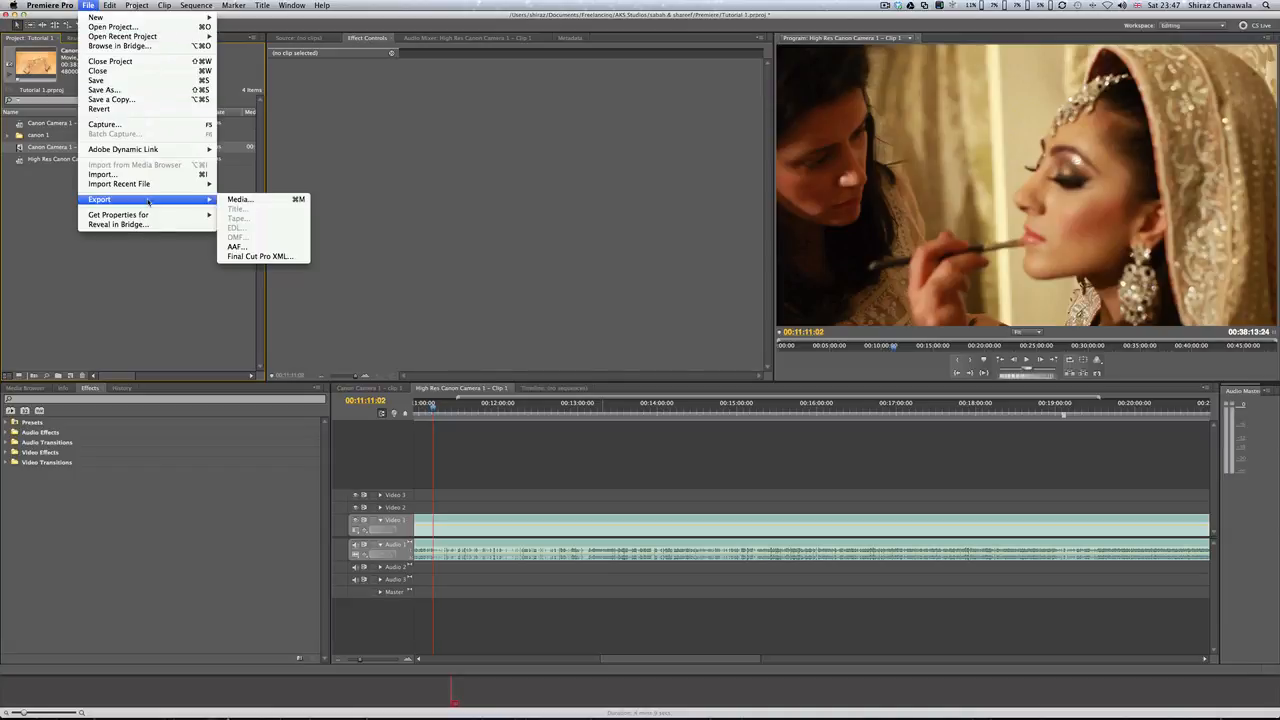
click(295, 200)
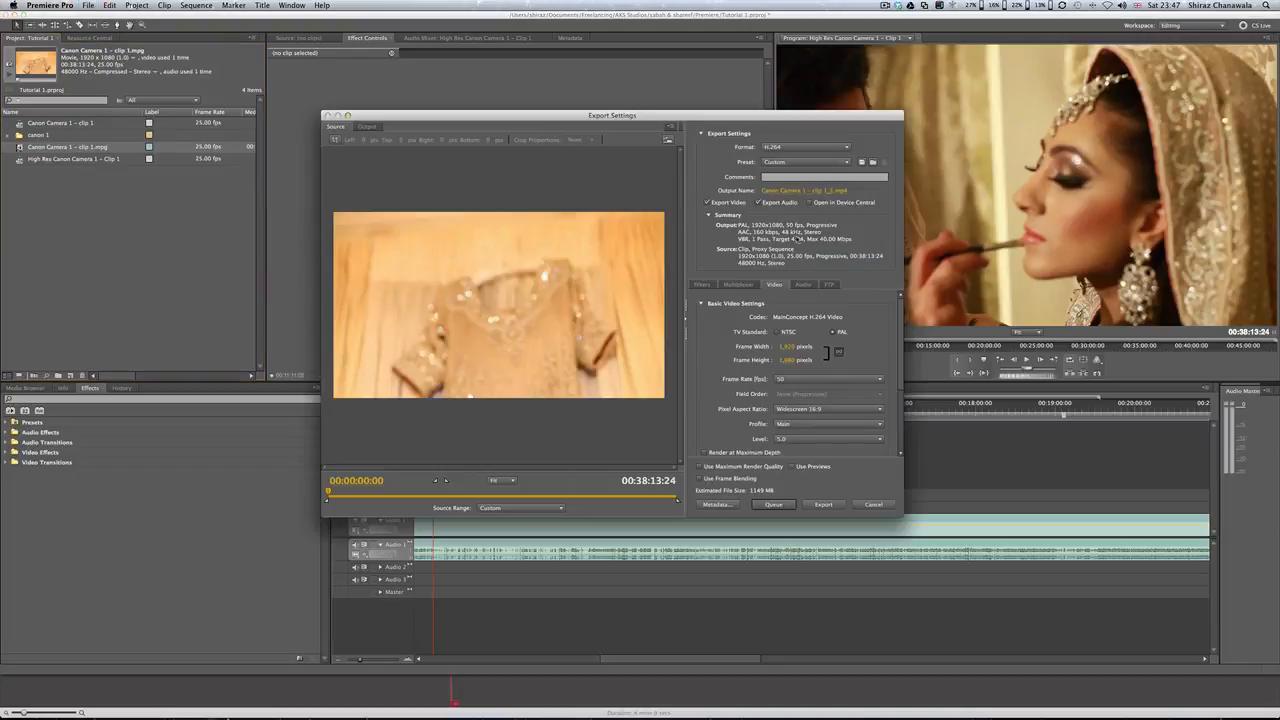
click(786, 148)
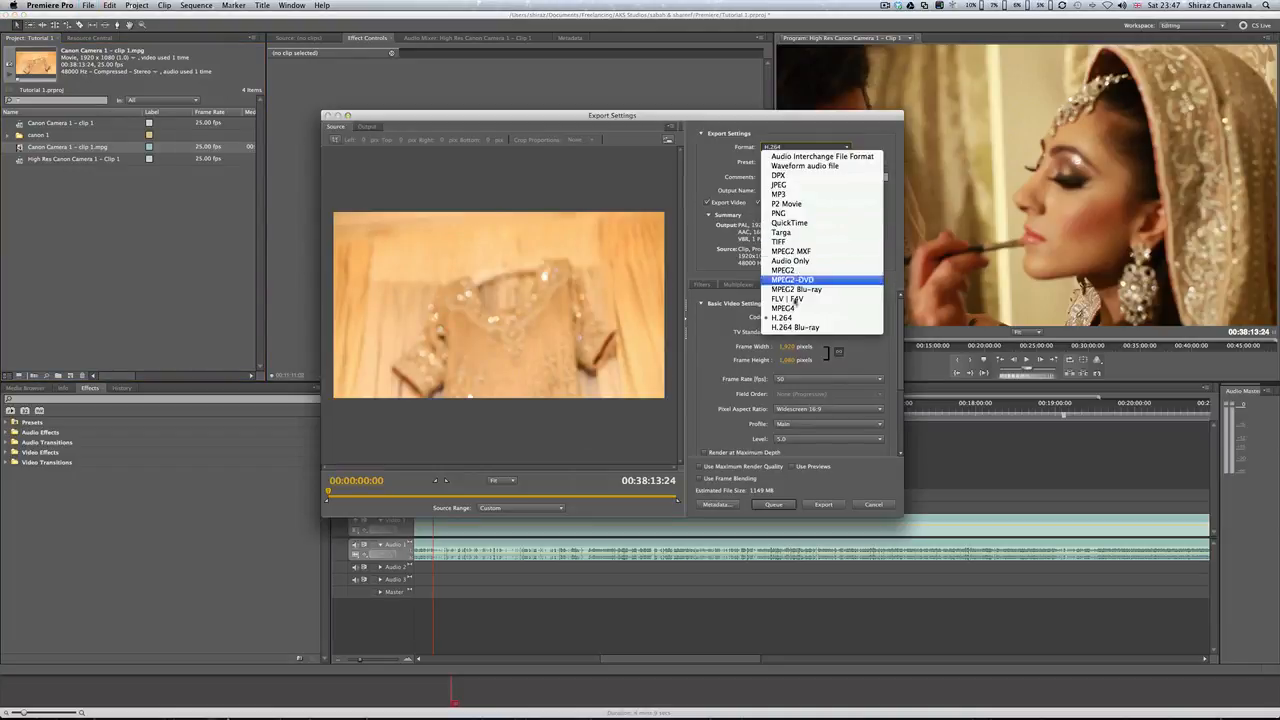
click(801, 318)
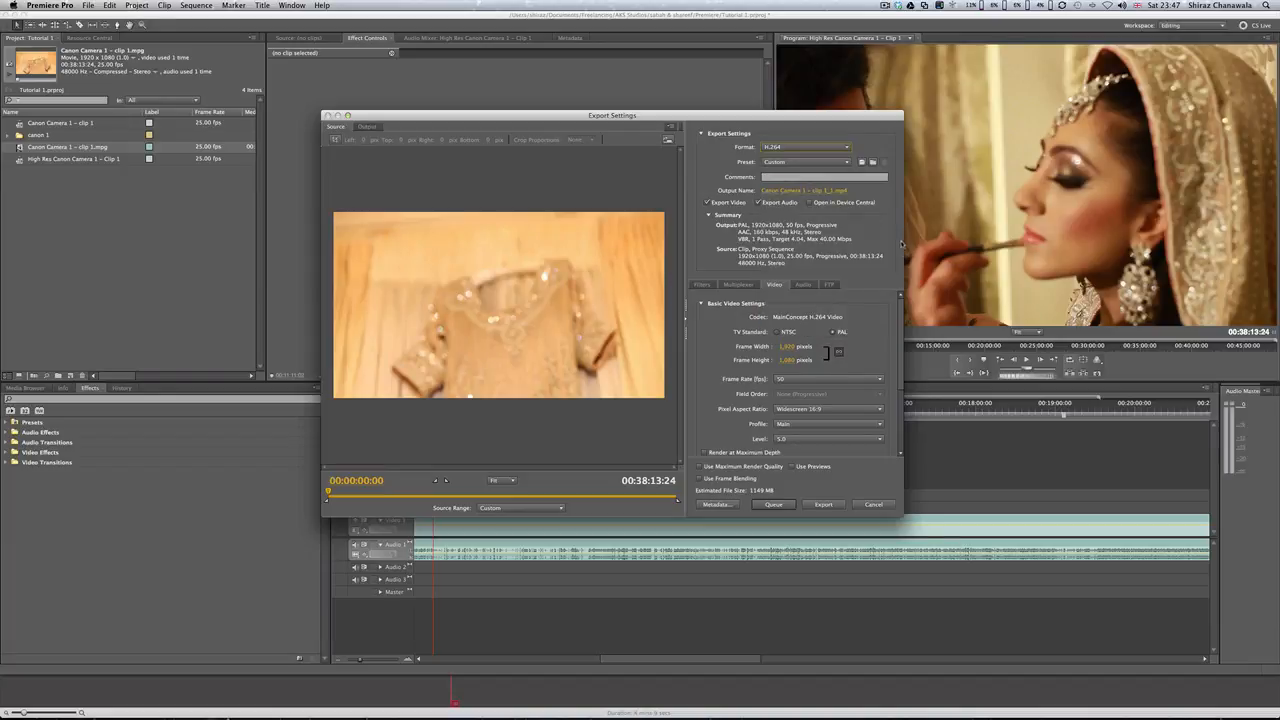
Step: Set the H.264 encoding level to 5.1
drag(901, 328, 903, 369)
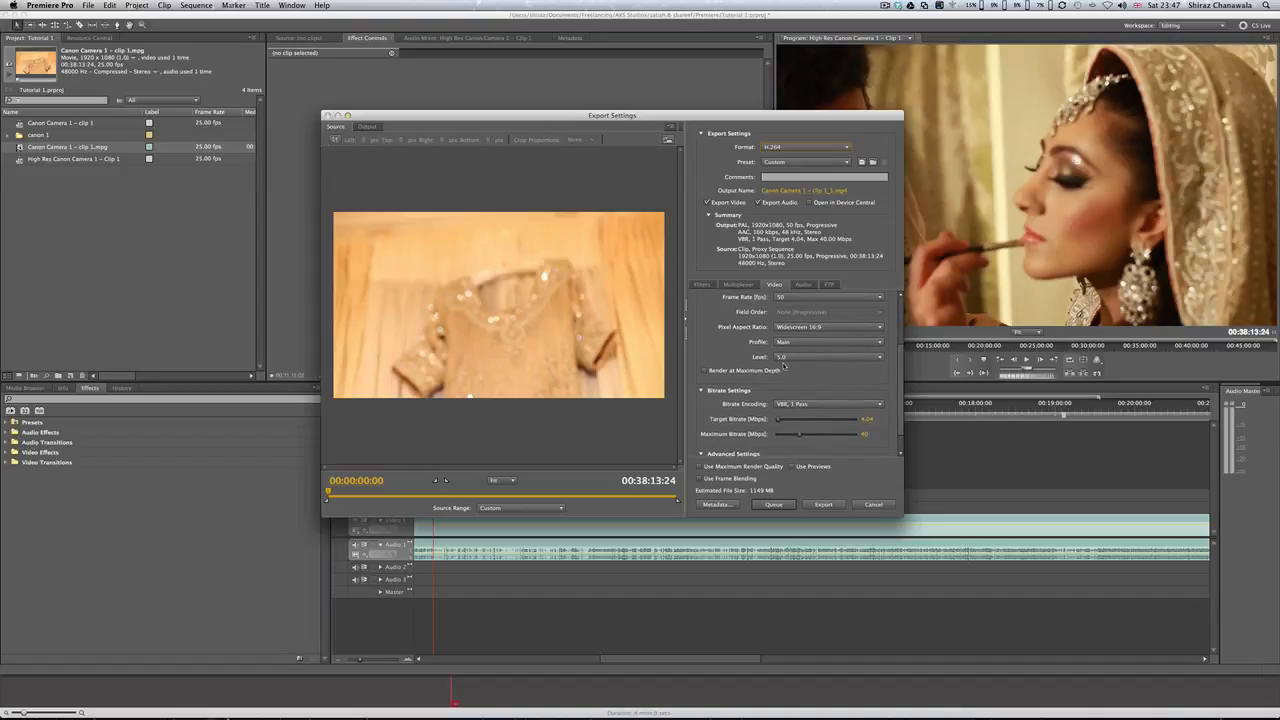
click(797, 358)
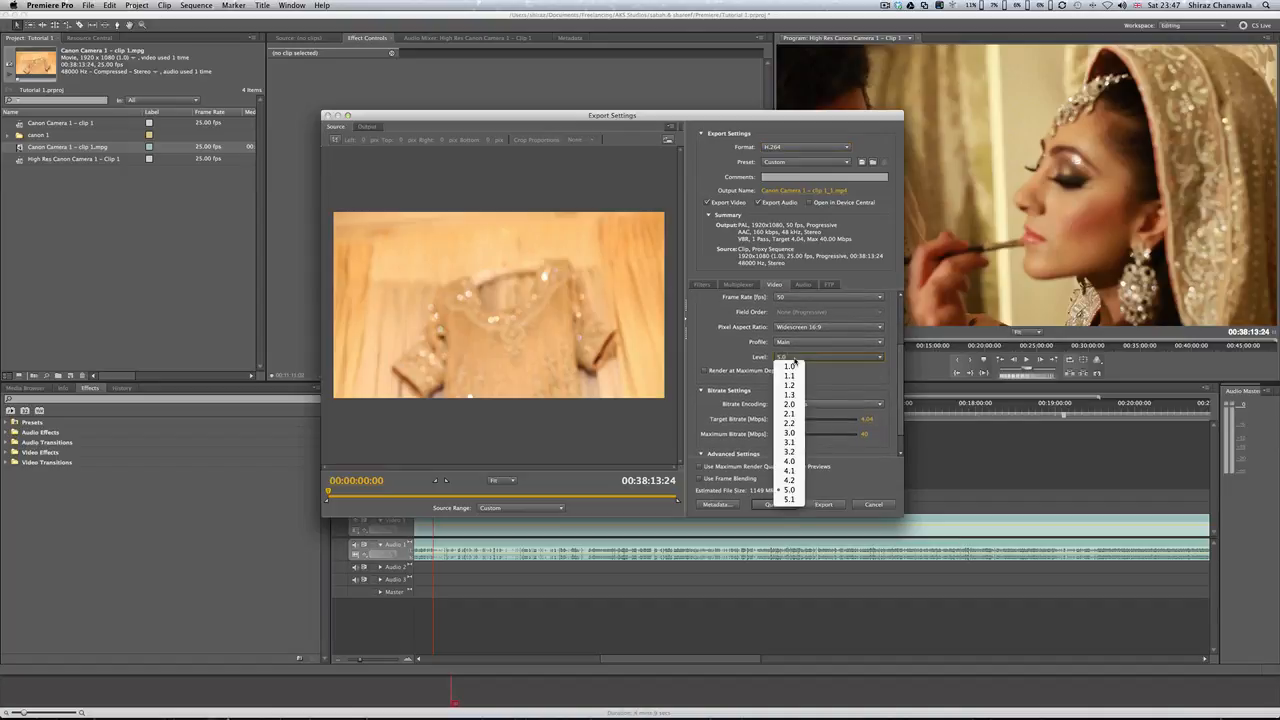
click(790, 490)
Step: Add the H.264 export to the encoder queue and start the queue
drag(903, 386, 903, 400)
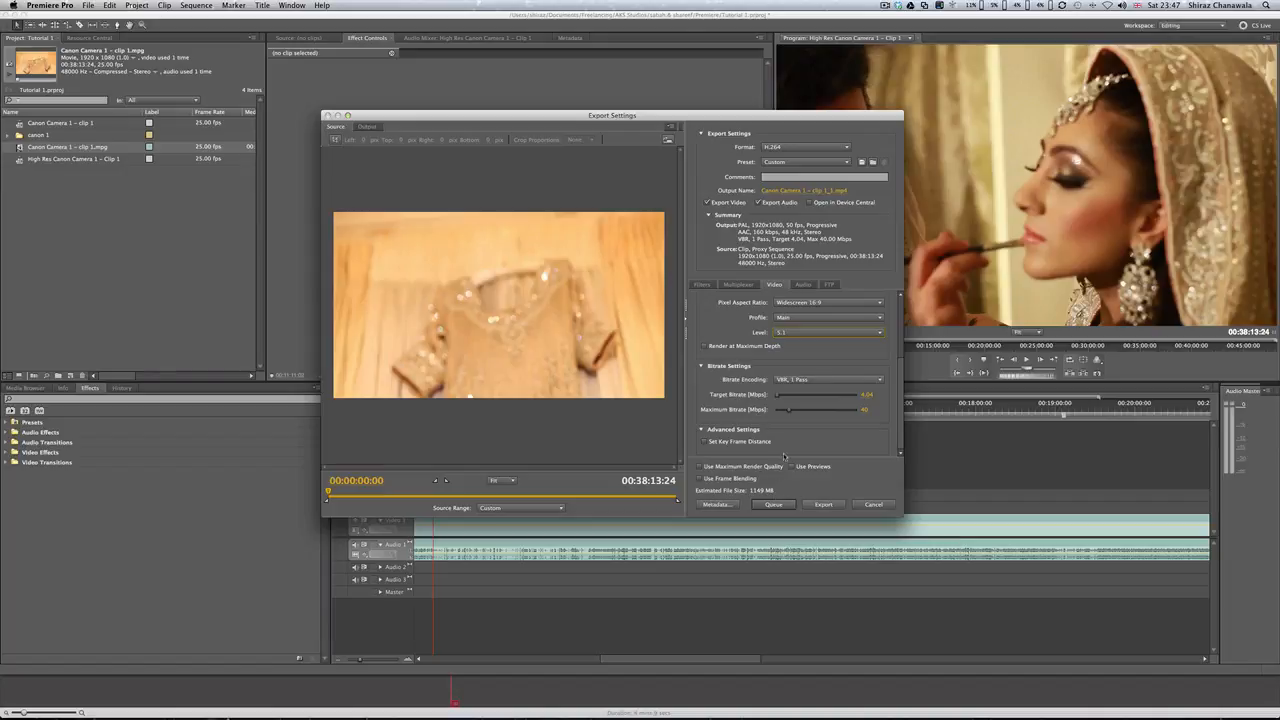
click(775, 505)
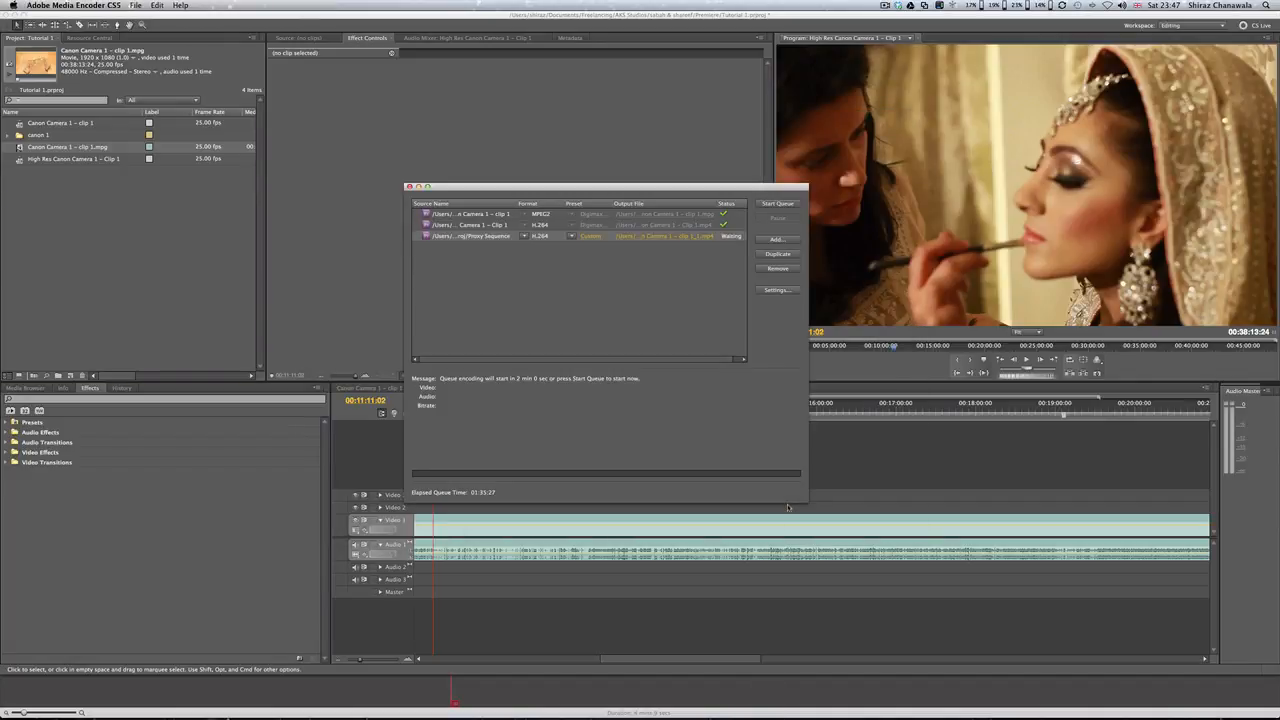
click(777, 204)
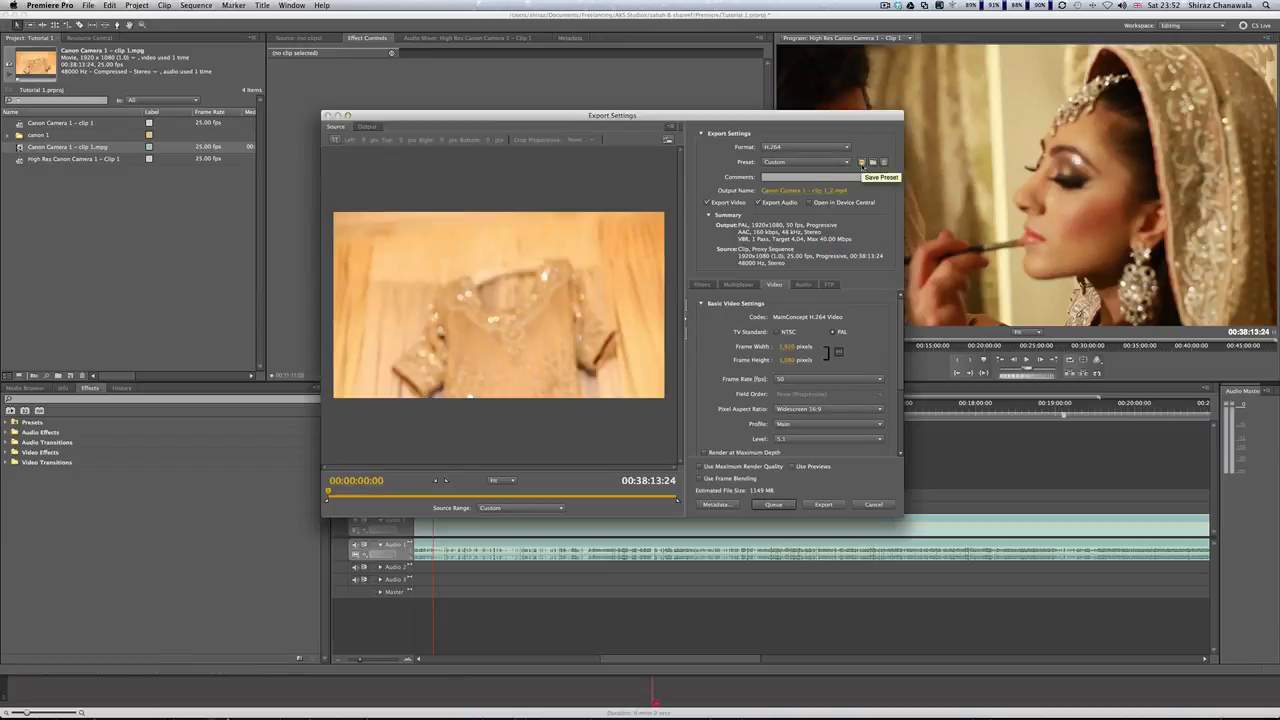
Step: Save the H.264 export settings as a preset named Digimax Edit Low Resolution
click(862, 163)
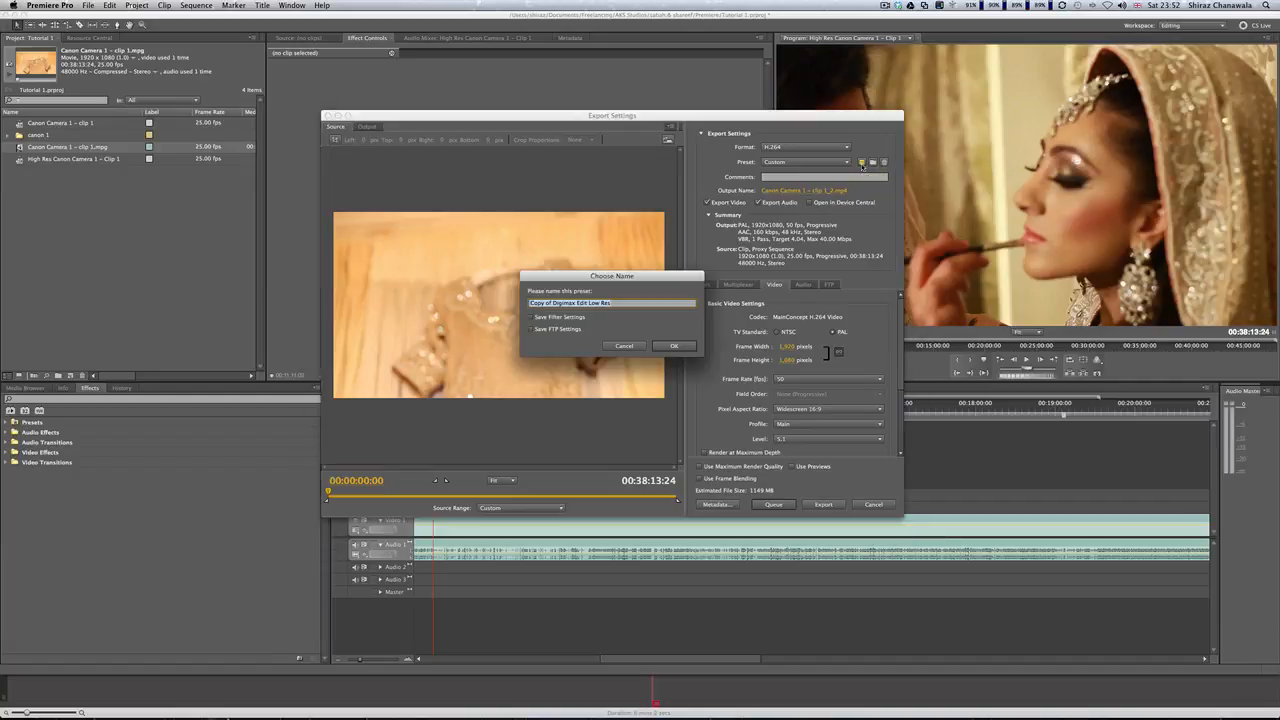
text(Digimax Edit)
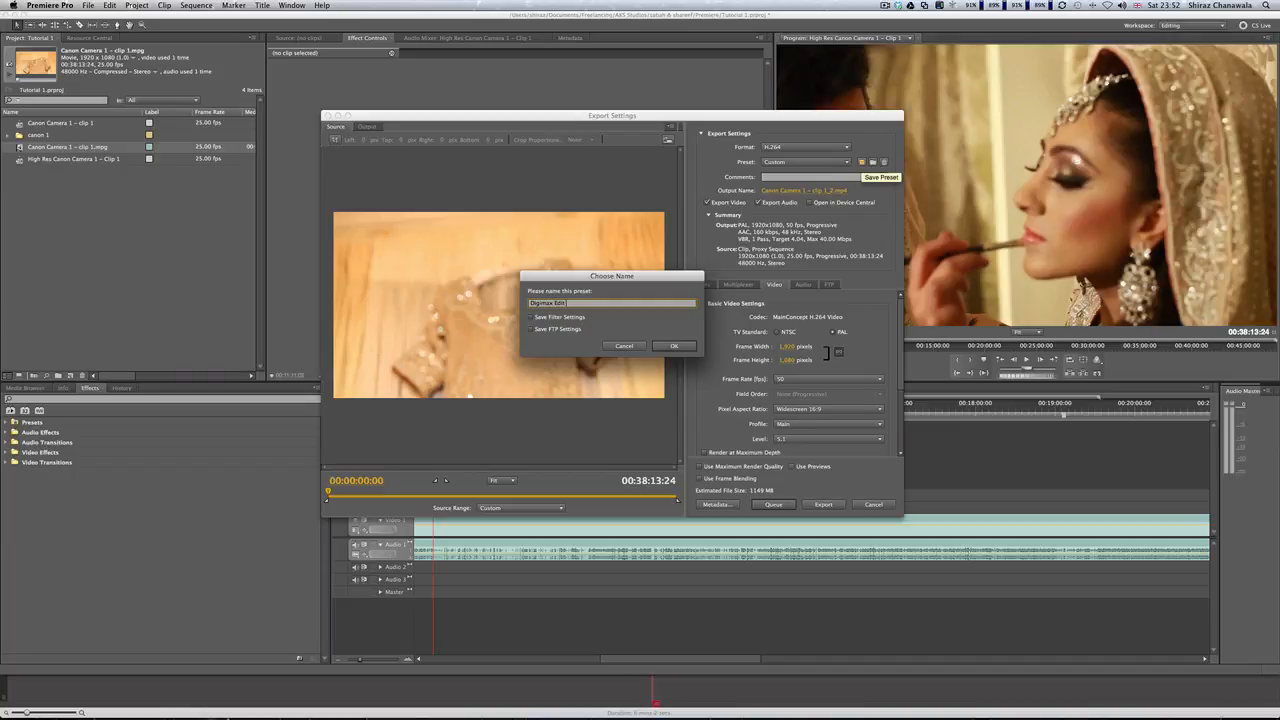
text( Low Resolution)
click(674, 346)
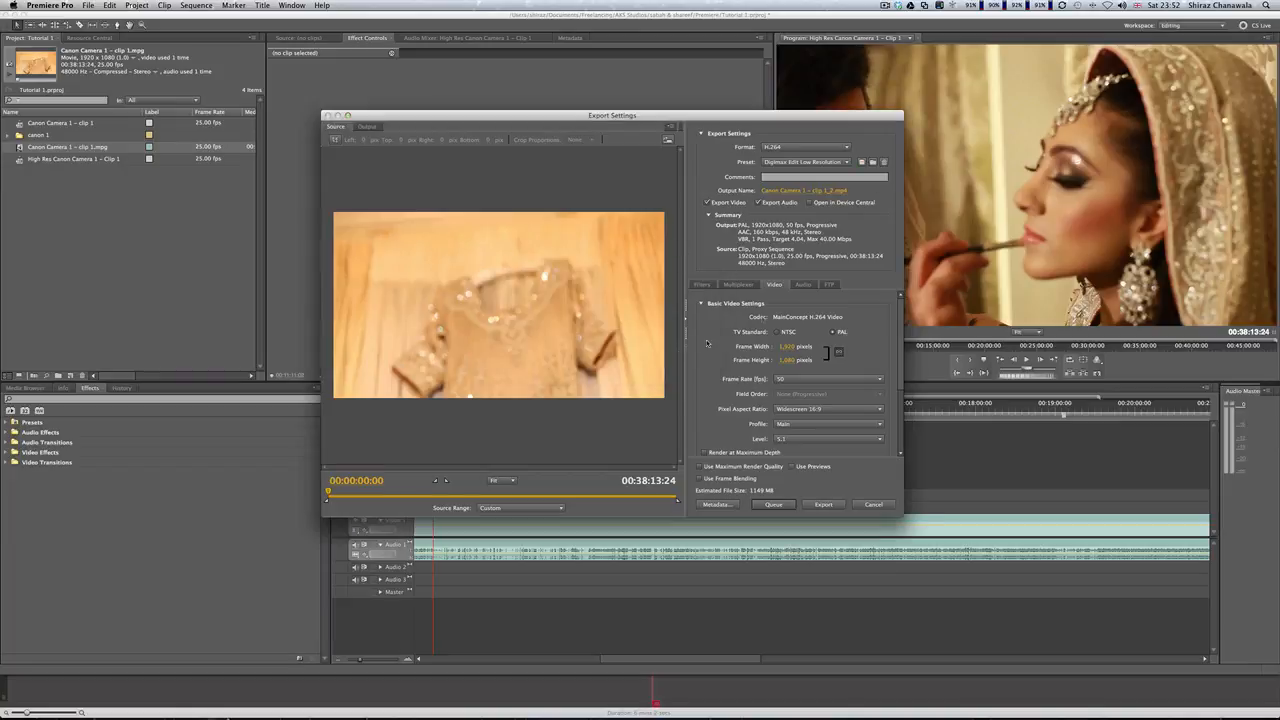
click(885, 6)
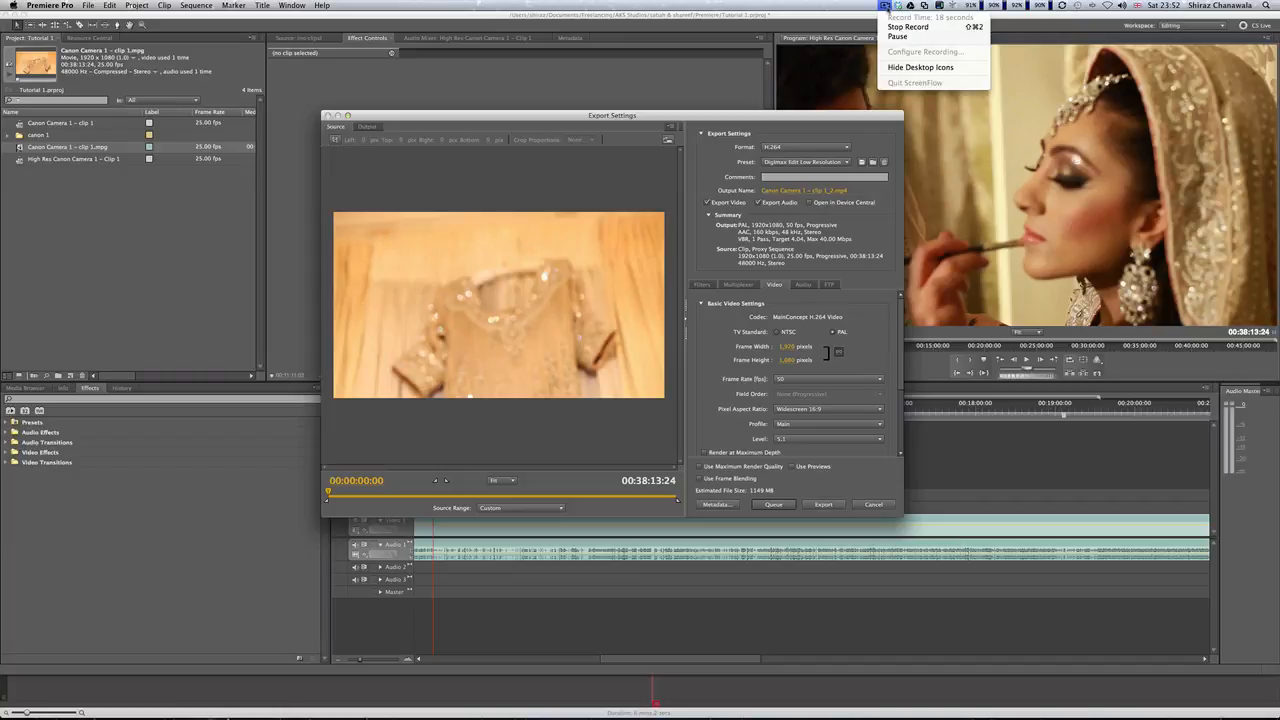
click(908, 27)
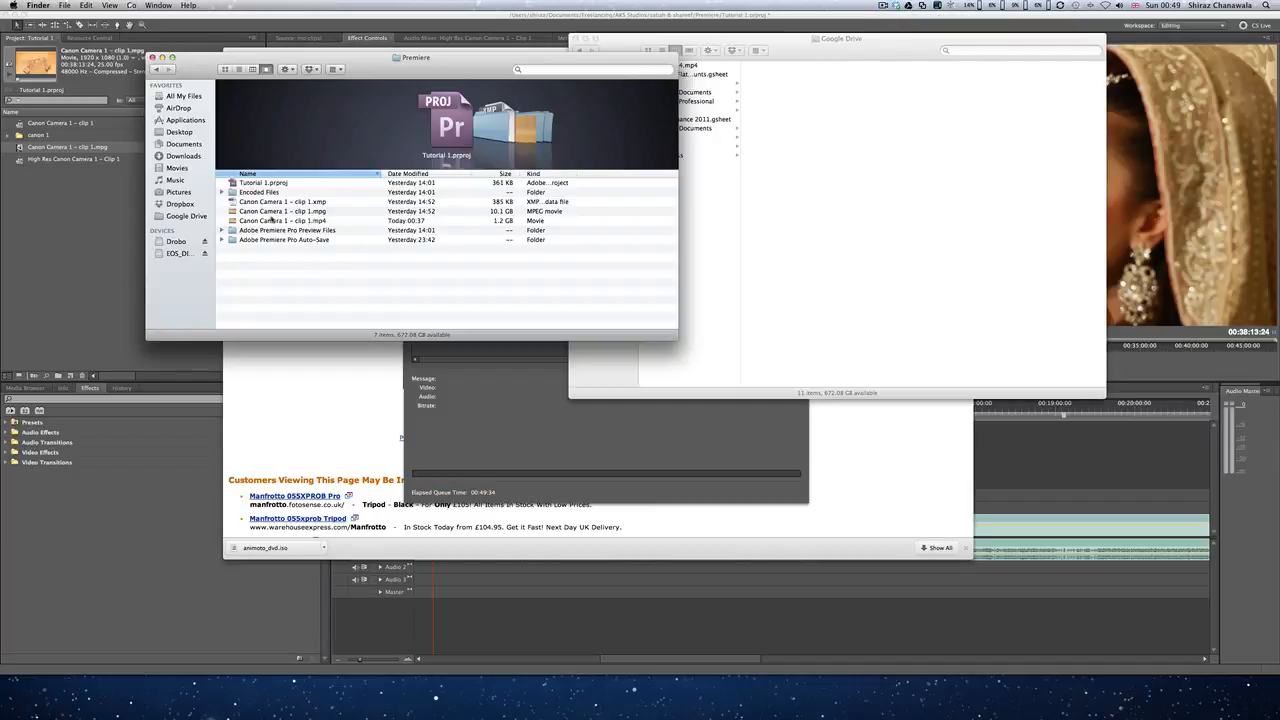
Step: Compare the exported MPEG and MP4 files in the project folder
click(232, 212)
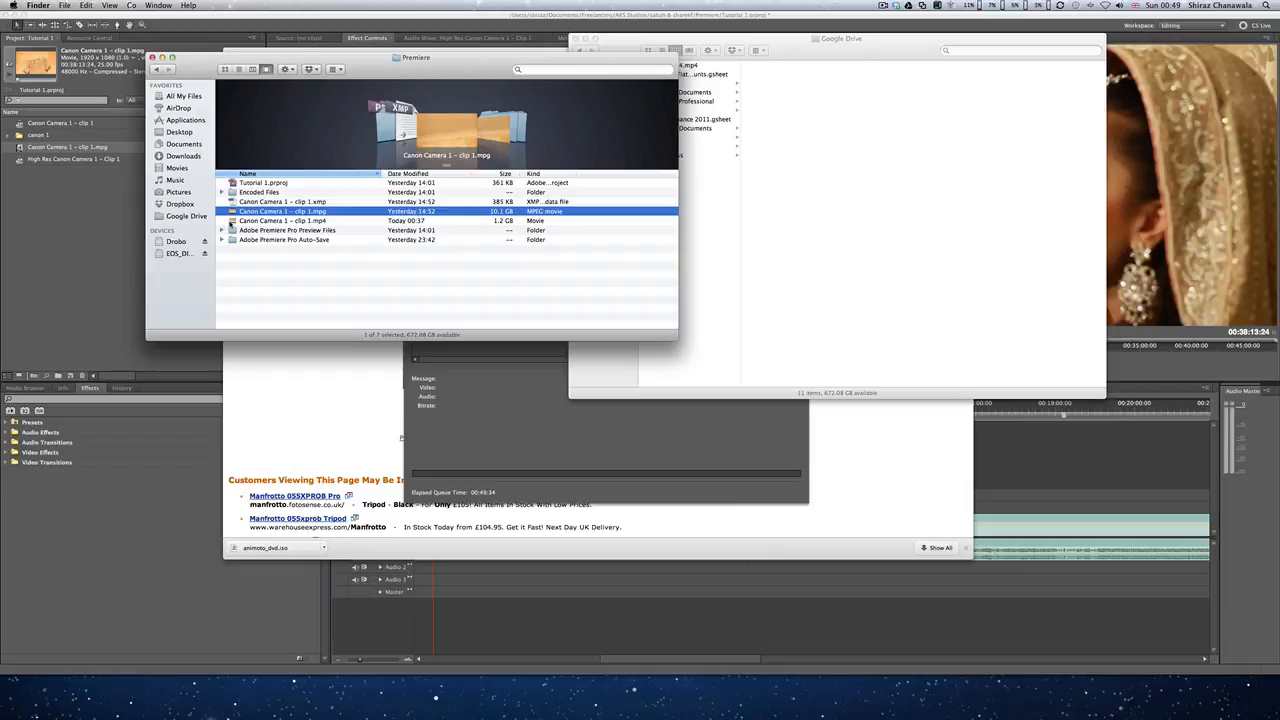
click(232, 221)
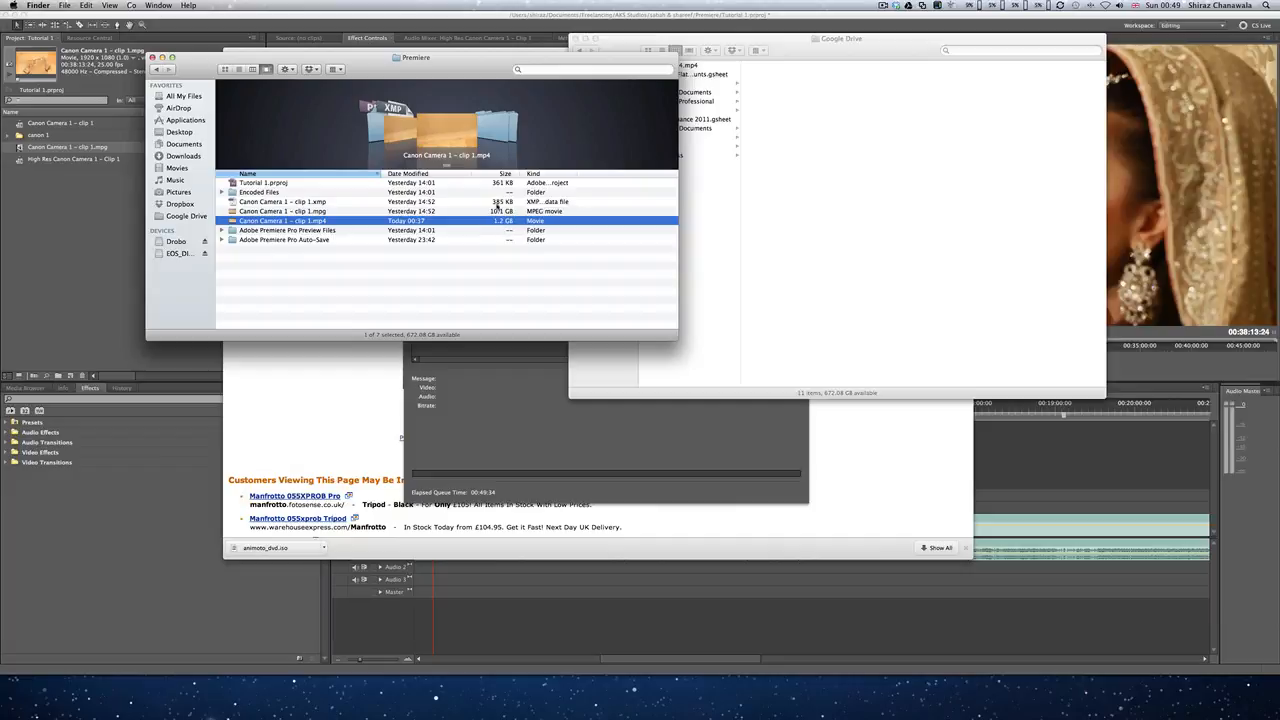
drag(194, 67, 424, 115)
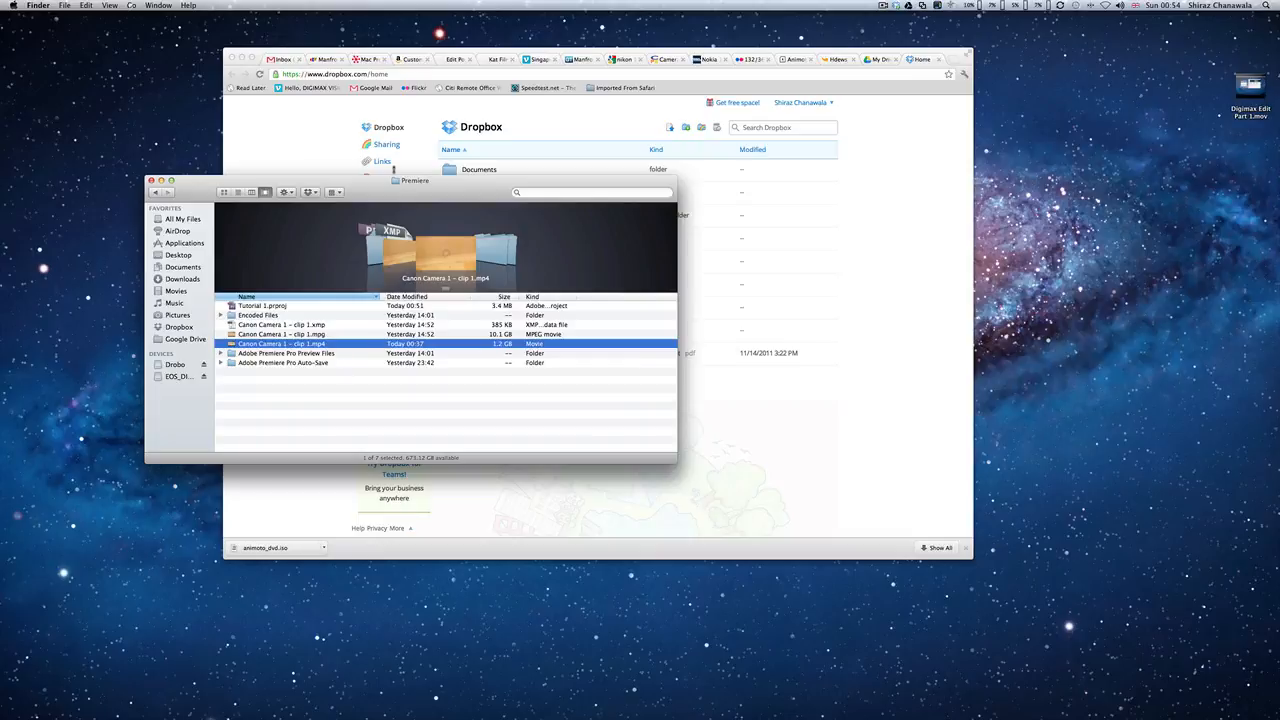
Step: Switch to the browser's Google Drive tab and bring the project folder window back alongside it
click(890, 128)
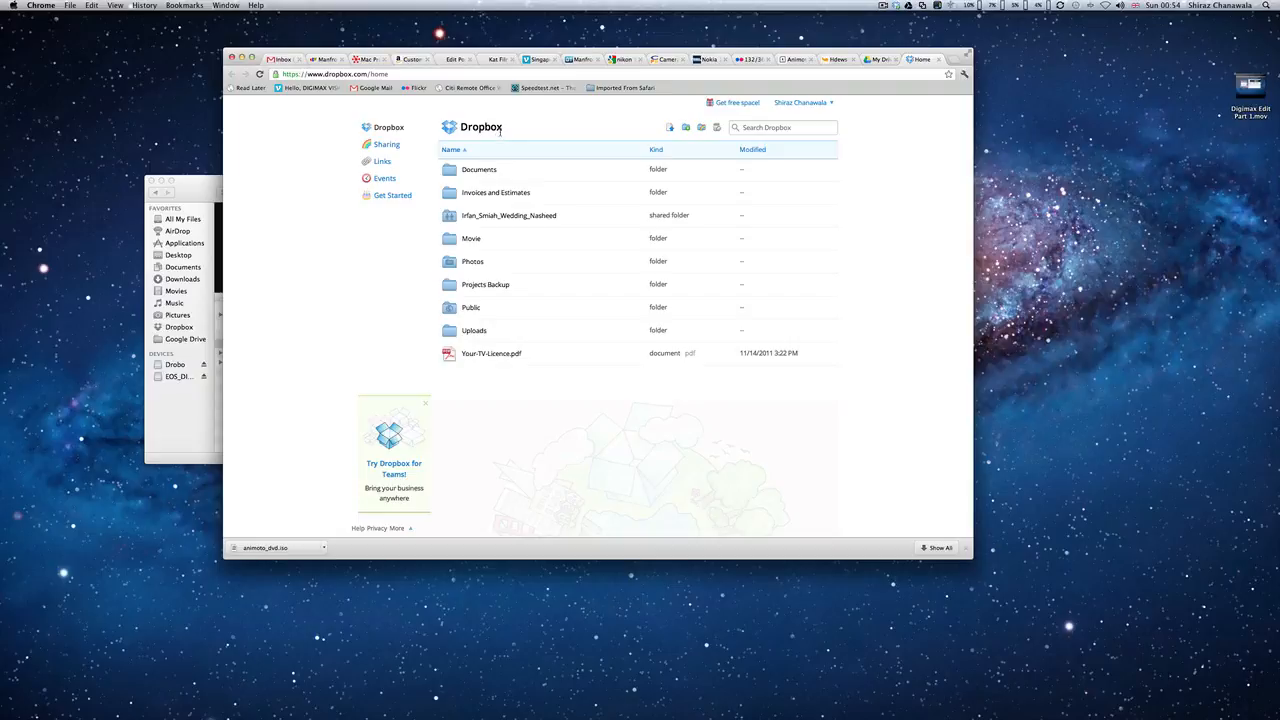
click(882, 60)
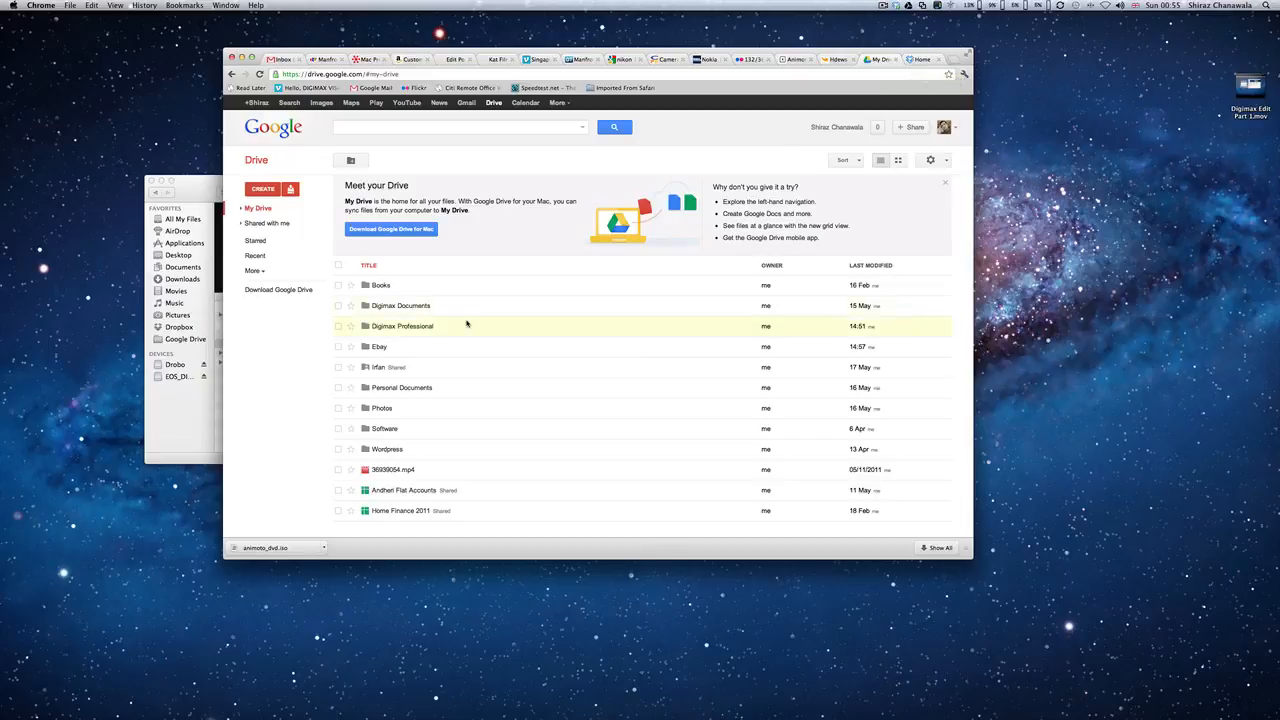
click(212, 192)
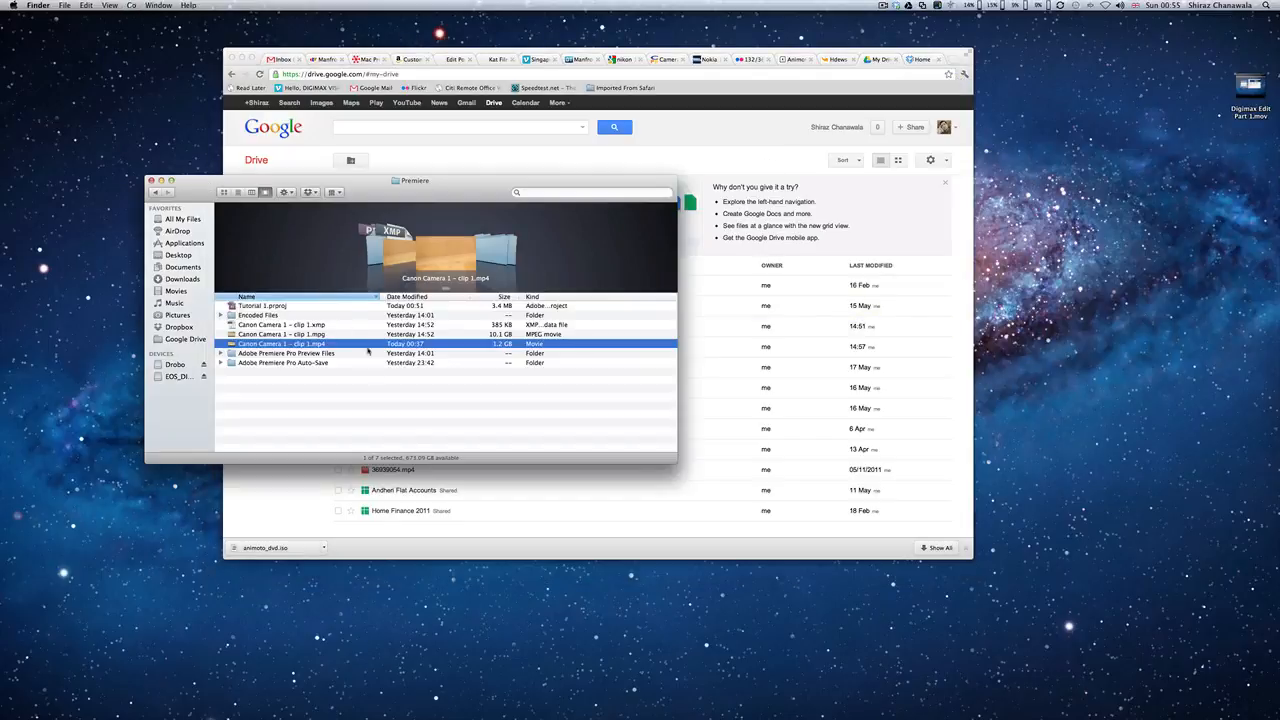